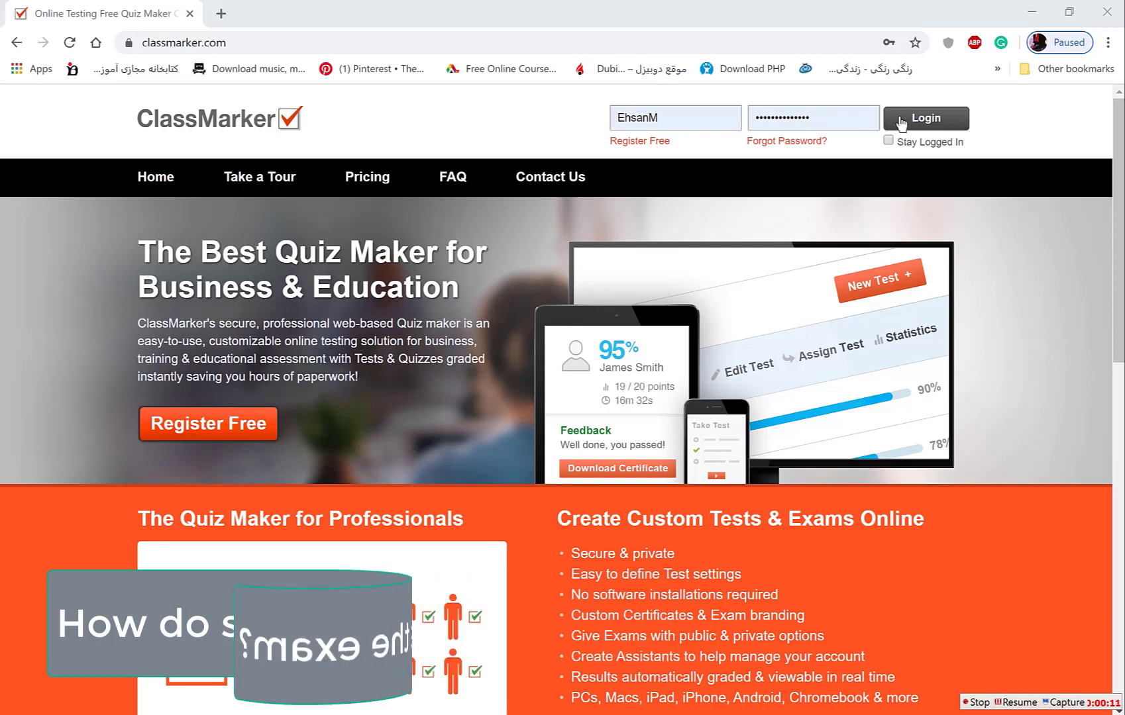
# Copy the student's username from the Notepad document into the ClassMarker login's username field in Chrome, replacing the prefilled one
pyautogui.hotkey('alt', 'Tab')
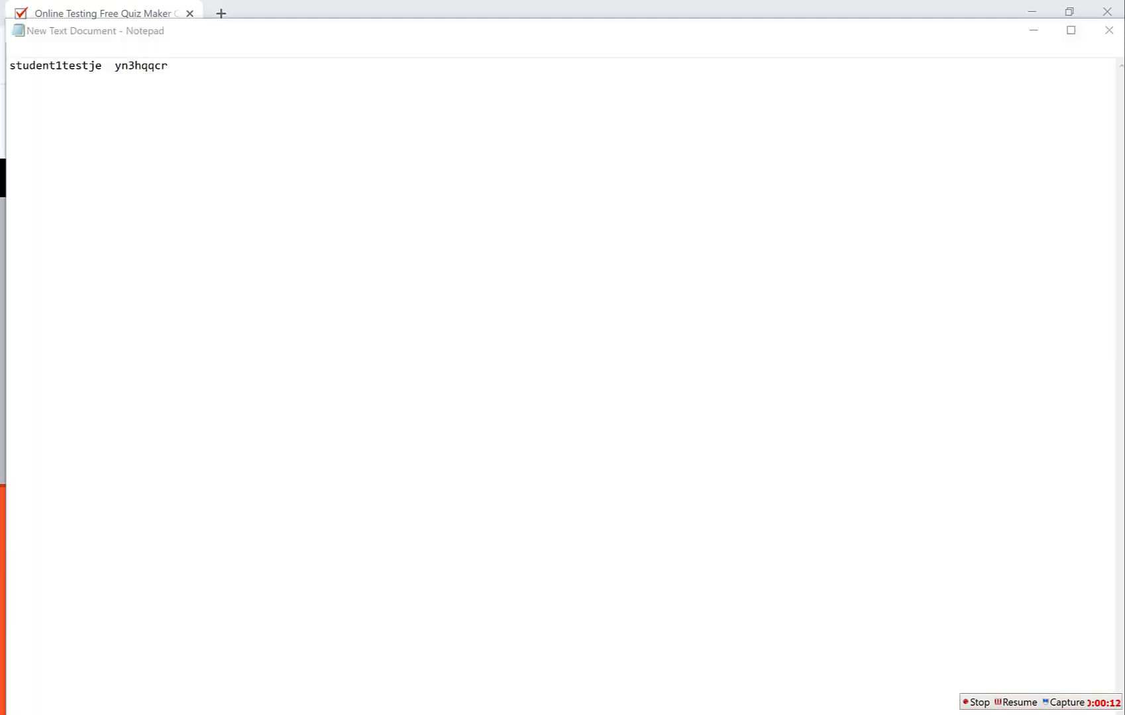
pyautogui.doubleClick(70, 65)
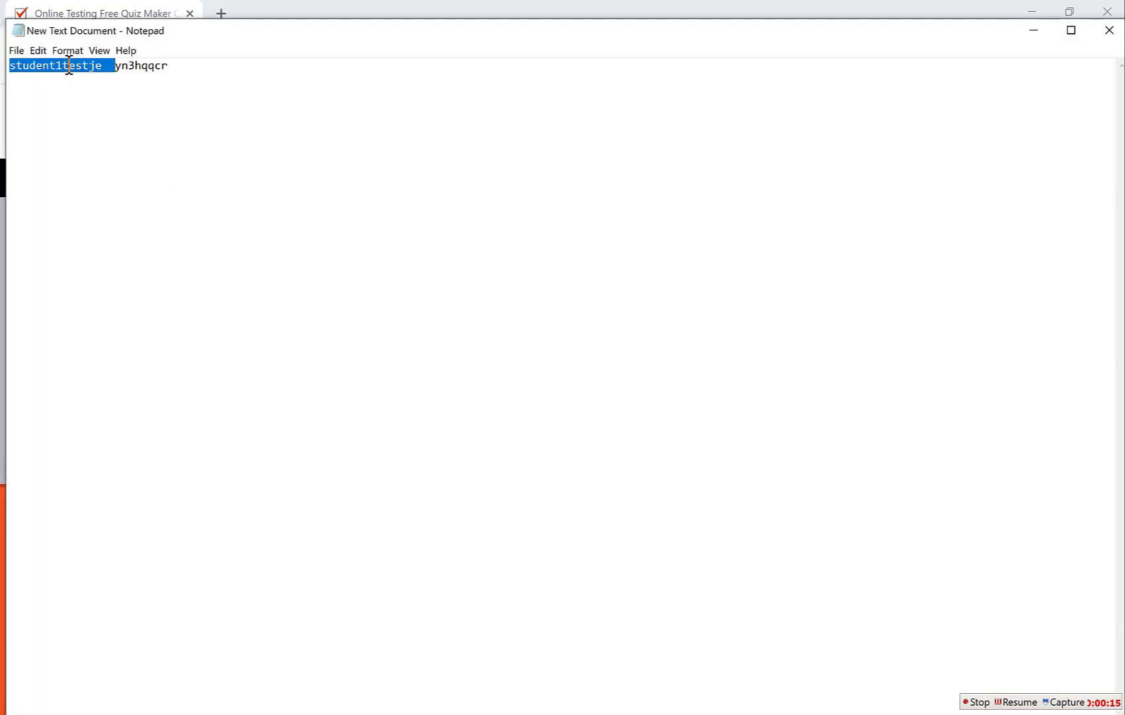
pyautogui.click(69, 65)
pyautogui.moveTo(102, 66); pyautogui.dragTo(3, 69)
pyautogui.rightClick(31, 72)
pyautogui.click(60, 114)
pyautogui.click(1034, 29)
pyautogui.doubleClick(720, 115)
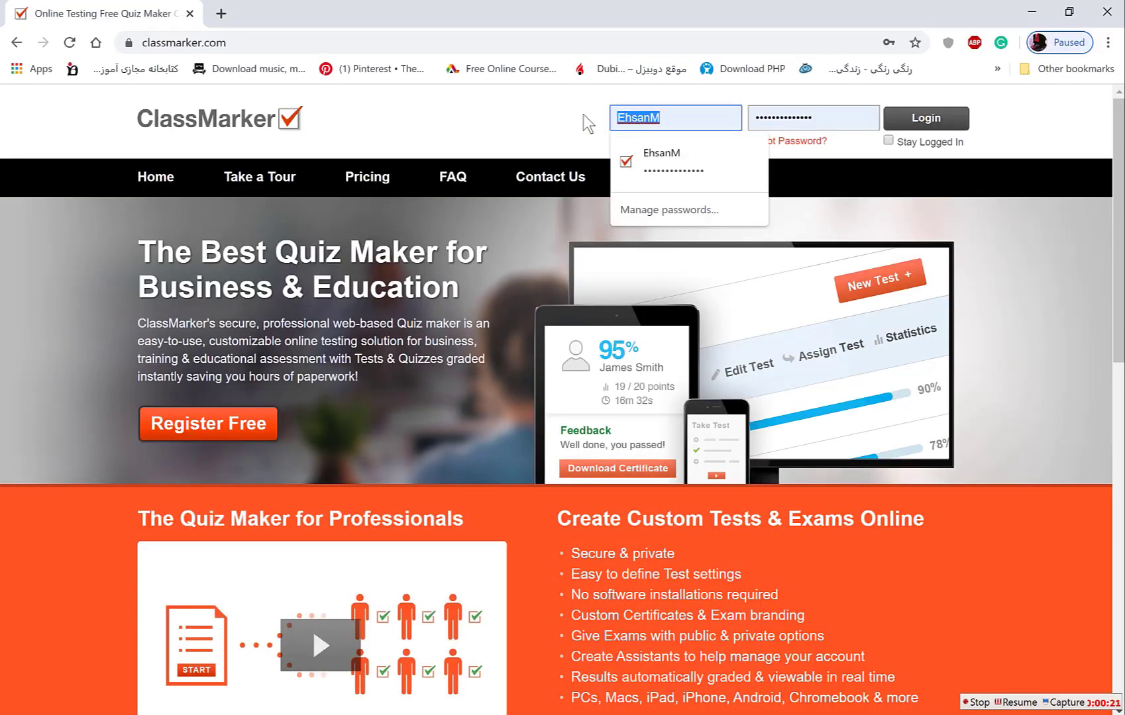
pyautogui.hotkey('ctrl', 'v')
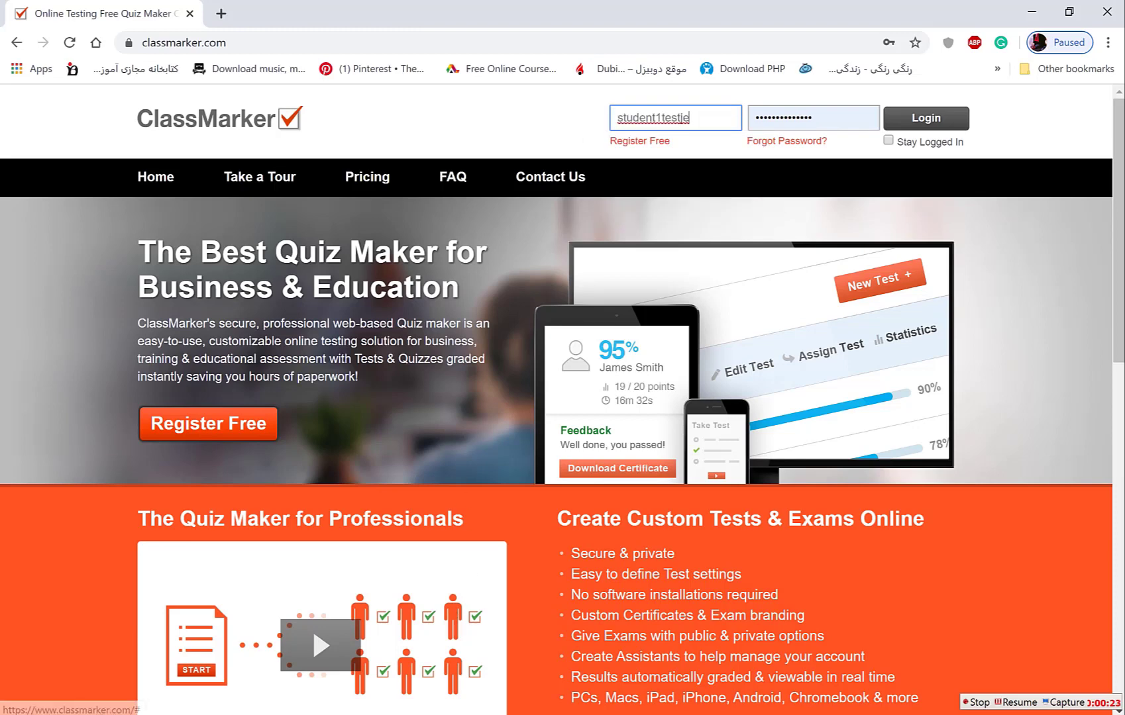
# Log in with the student's account password copied from the Notepad document, and dismiss the browser's offer to save it
pyautogui.hotkey('alt', 'Tab')
pyautogui.moveTo(113, 65); pyautogui.dragTo(168, 66)
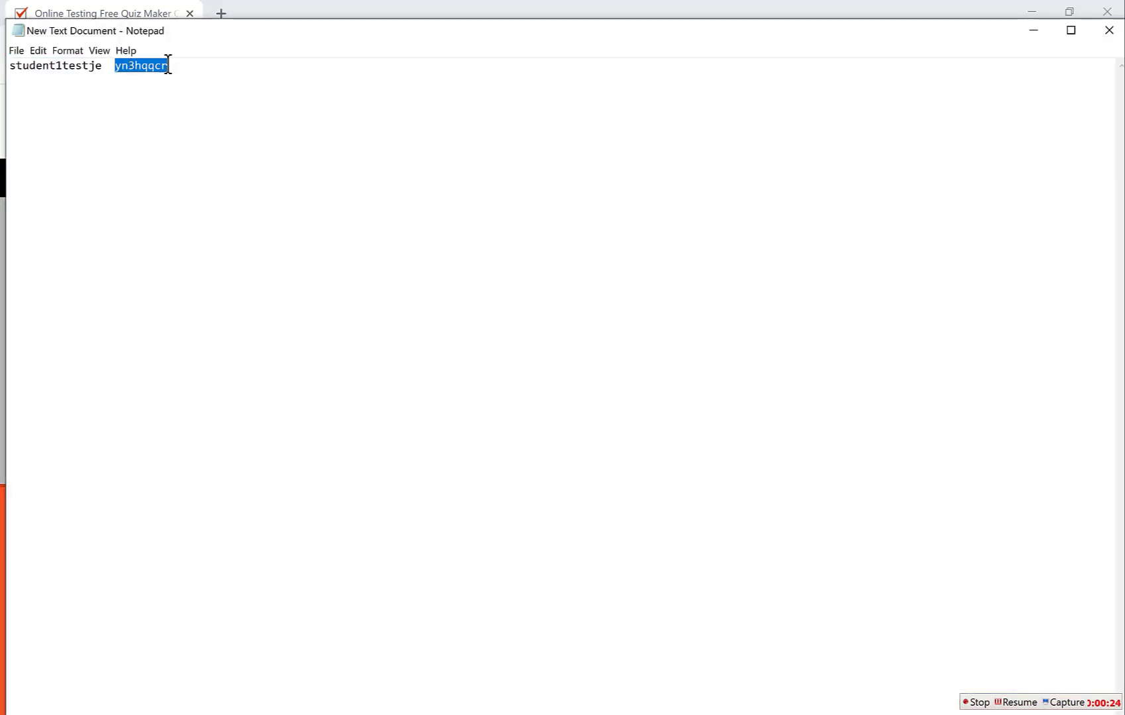
pyautogui.rightClick(169, 66)
pyautogui.click(131, 110)
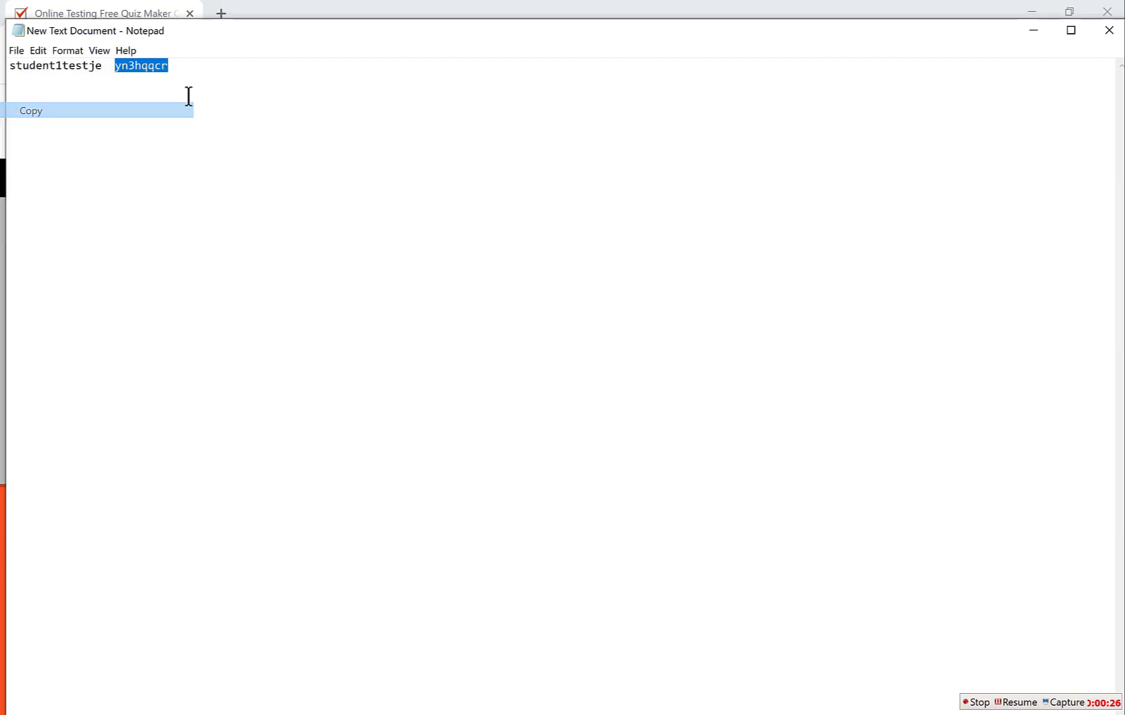
pyautogui.click(1034, 30)
pyautogui.moveTo(833, 117); pyautogui.dragTo(752, 117)
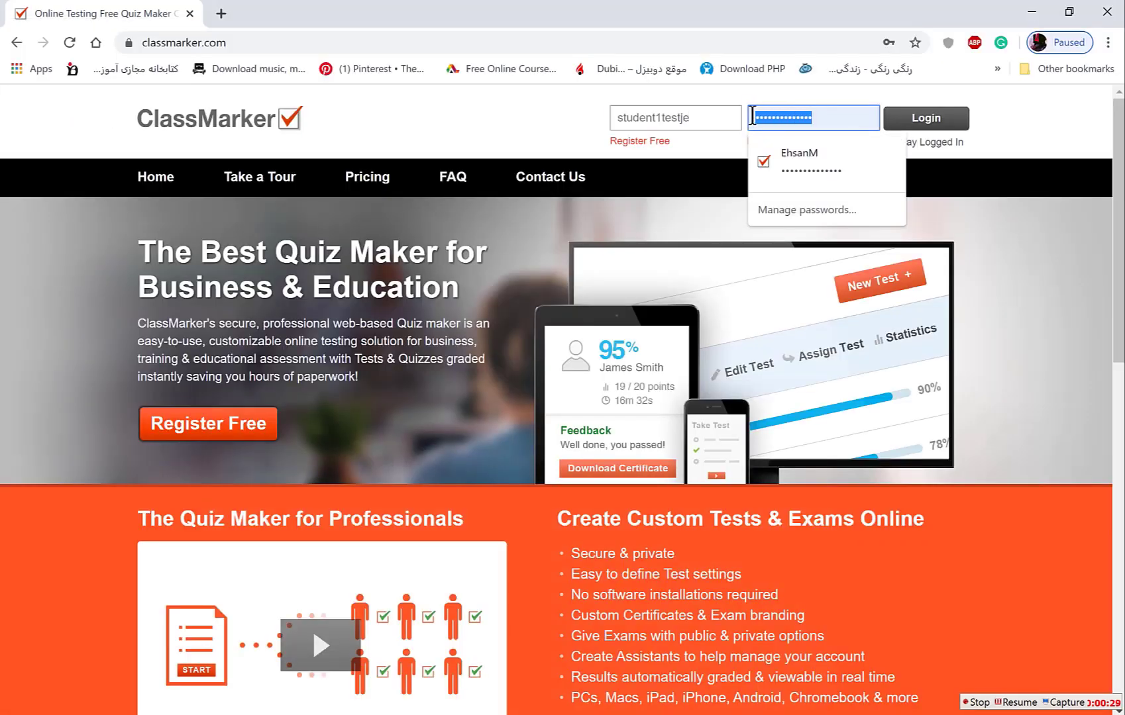
pyautogui.hotkey('ctrl', 'v')
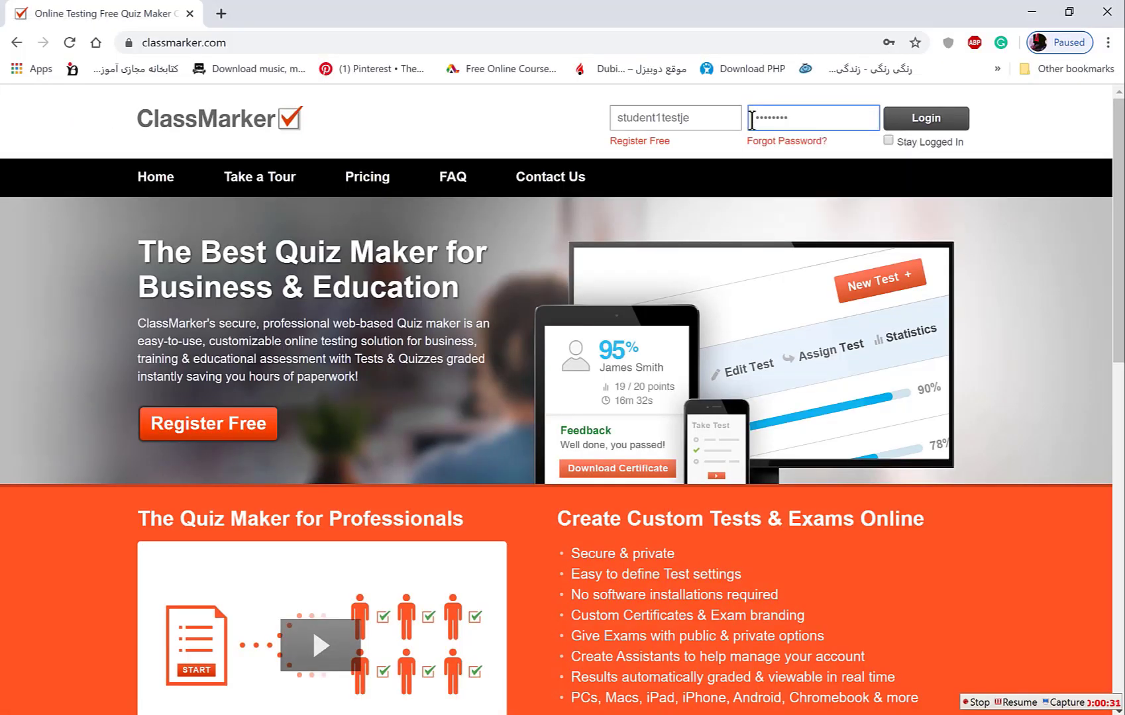
pyautogui.click(926, 118)
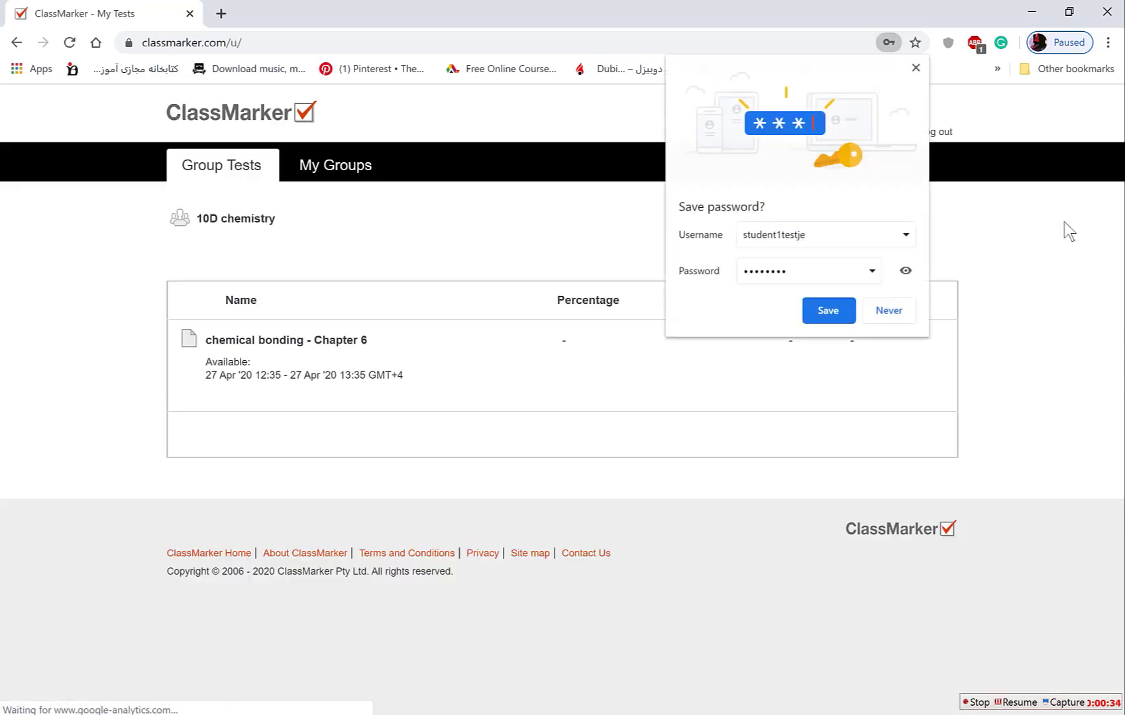
pyautogui.click(917, 68)
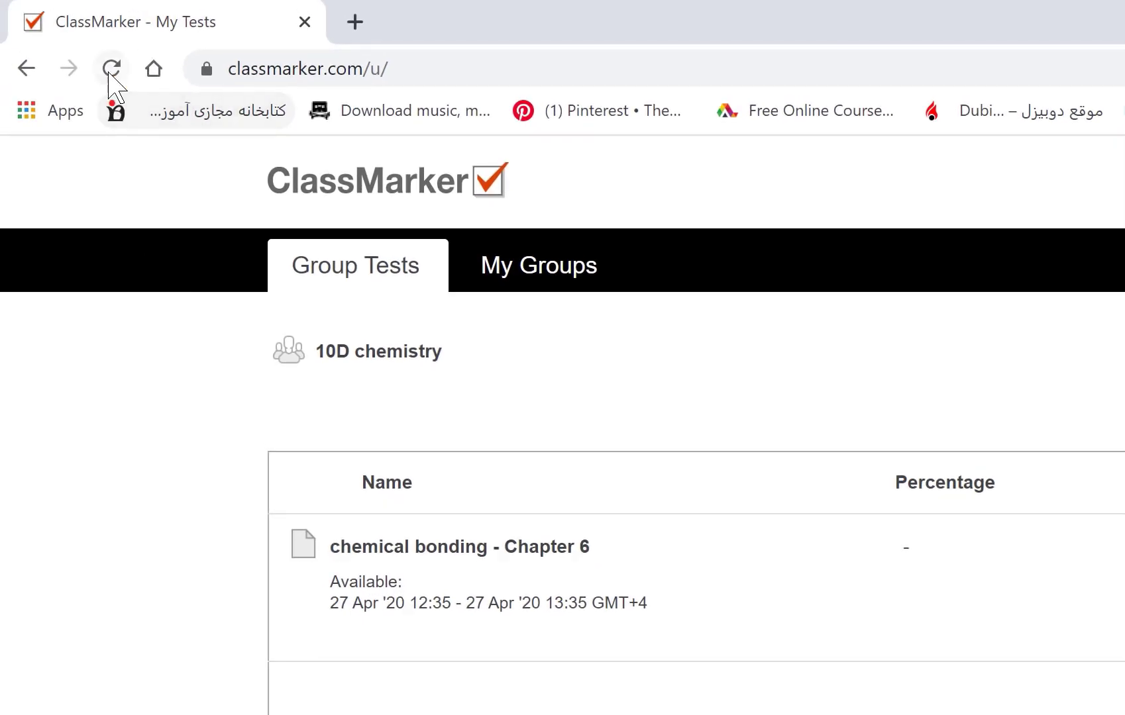
# Refresh the group tests page and open the instructions of the "tutorial test"
pyautogui.click(111, 69)
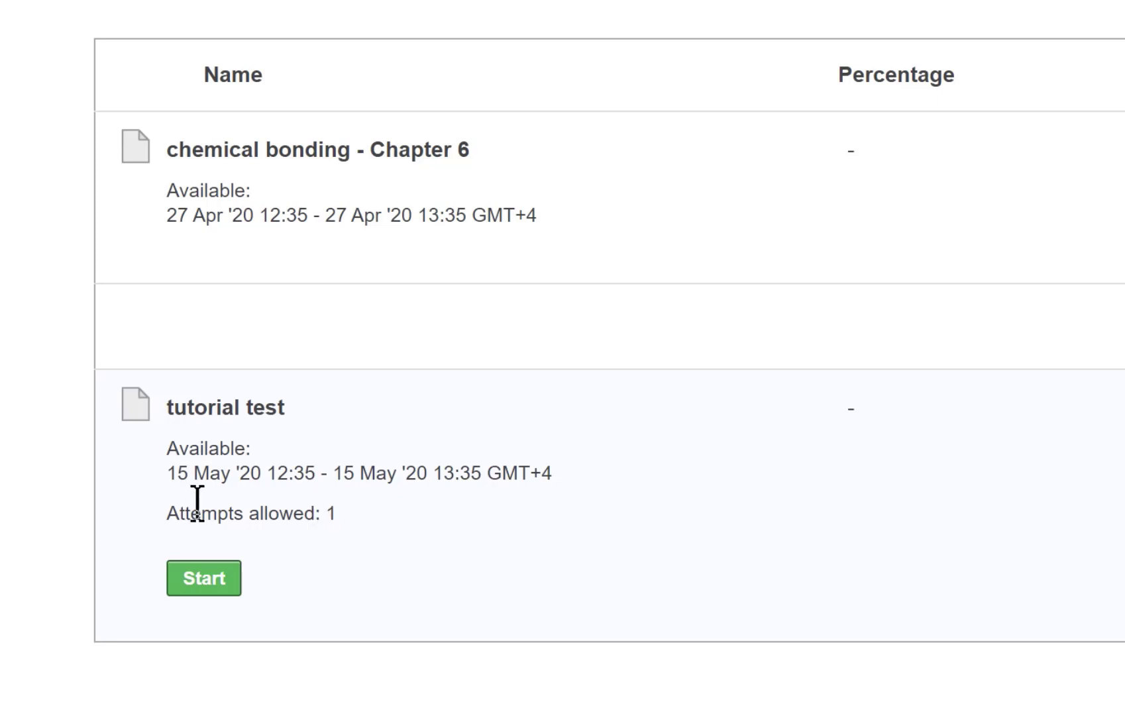
pyautogui.click(205, 586)
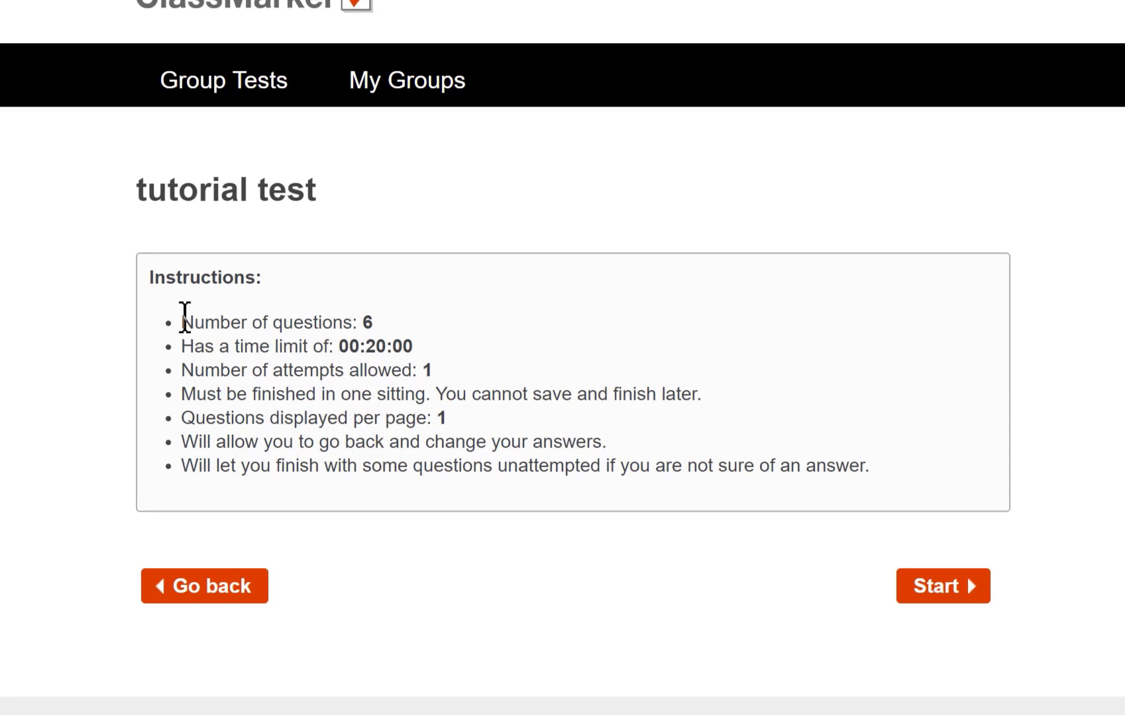
# Read through the test instructions on question count, time limit, attempts, single sitting, questions per page, changing answers and unattempted questions
pyautogui.moveTo(185, 318); pyautogui.dragTo(375, 324)
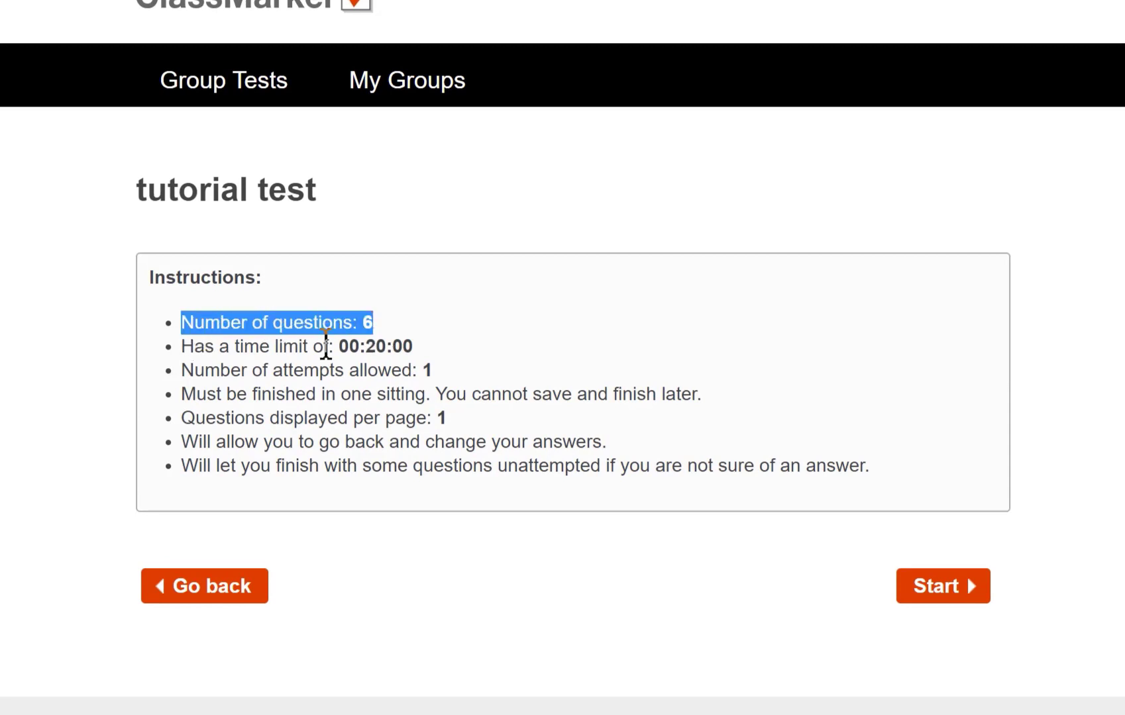
pyautogui.click(325, 347)
pyautogui.moveTo(194, 346); pyautogui.dragTo(415, 347)
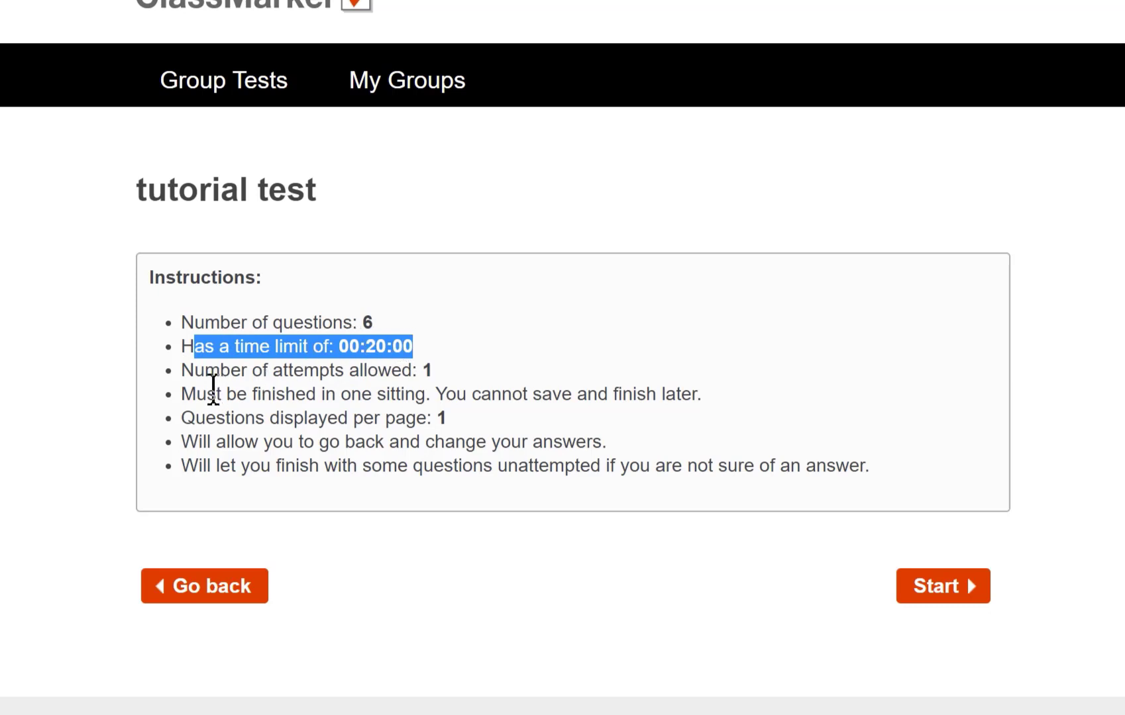
pyautogui.moveTo(194, 371); pyautogui.dragTo(432, 370)
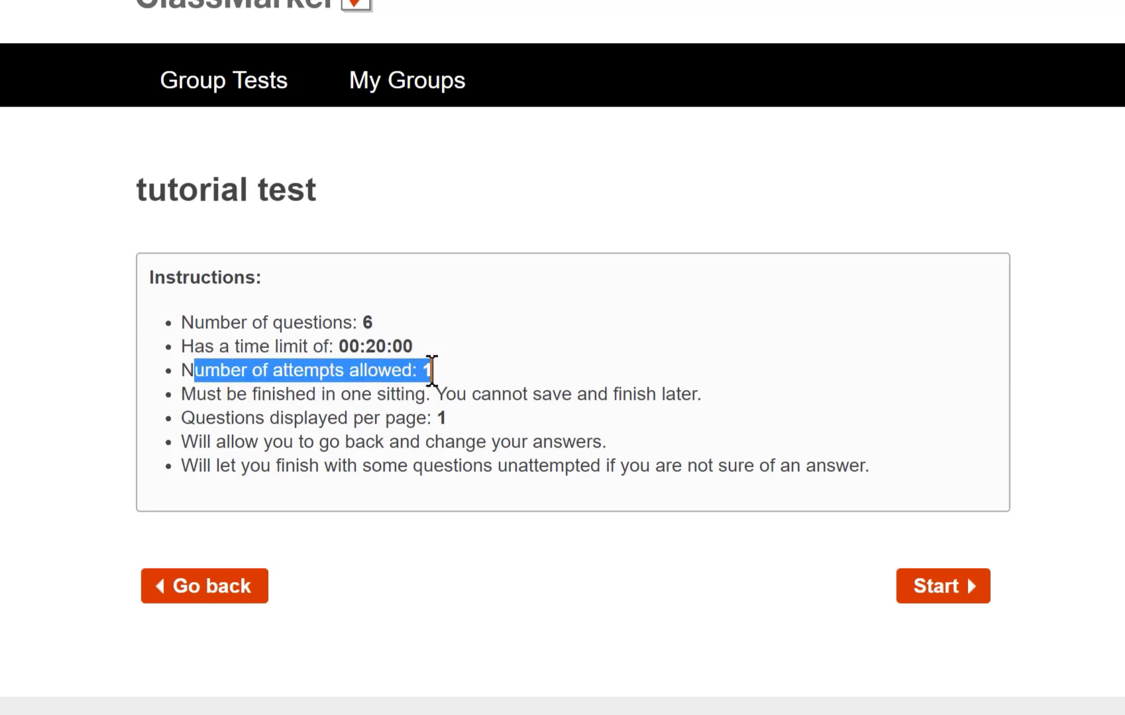
pyautogui.moveTo(206, 417); pyautogui.dragTo(451, 424)
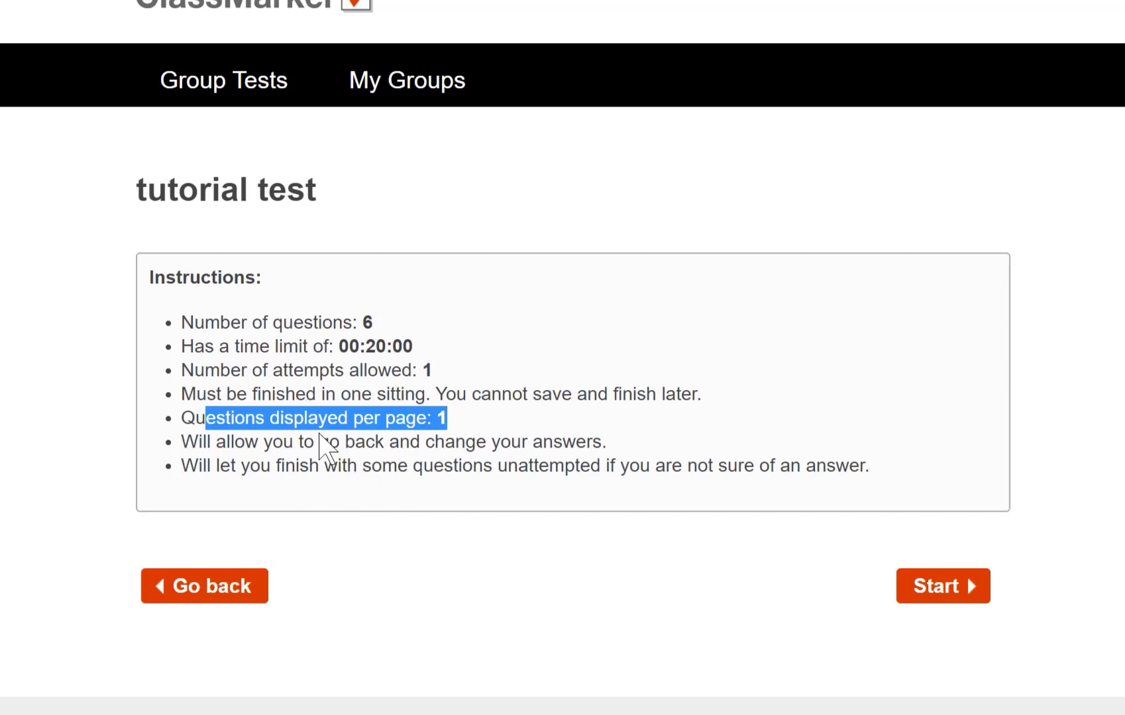
pyautogui.click(227, 405)
pyautogui.moveTo(227, 405); pyautogui.dragTo(702, 402)
pyautogui.moveTo(182, 443); pyautogui.dragTo(608, 450)
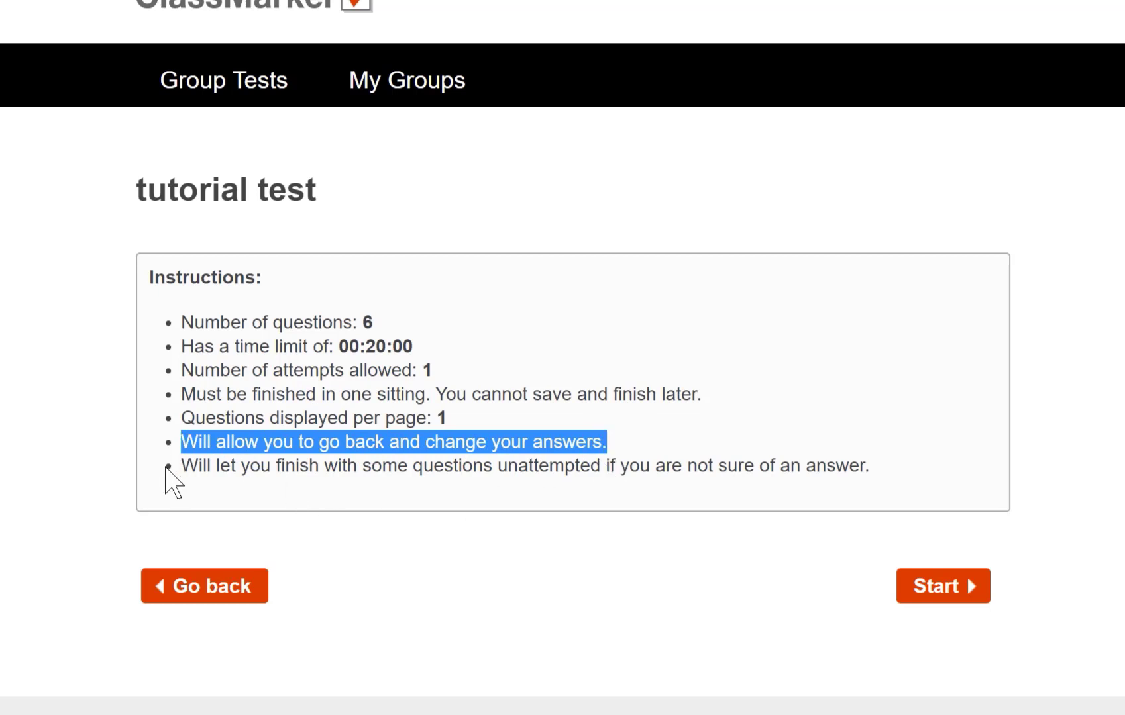
pyautogui.moveTo(180, 467); pyautogui.dragTo(876, 473)
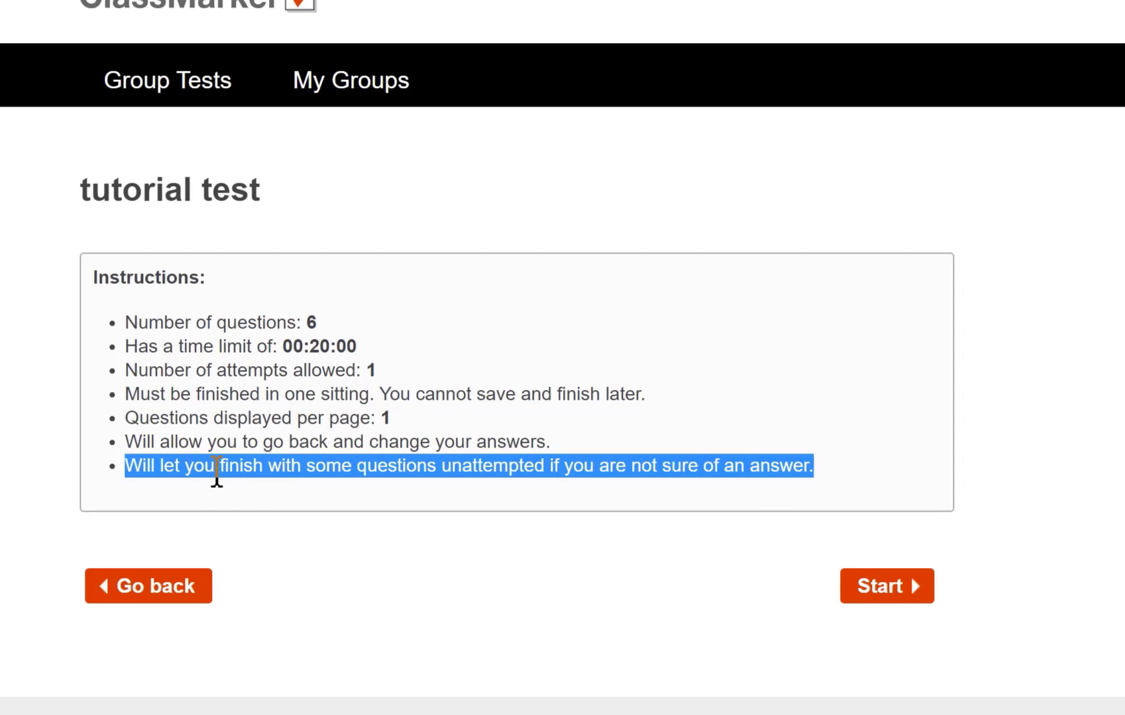
# Start the tutorial test and check the time left above the first question
pyautogui.click(864, 595)
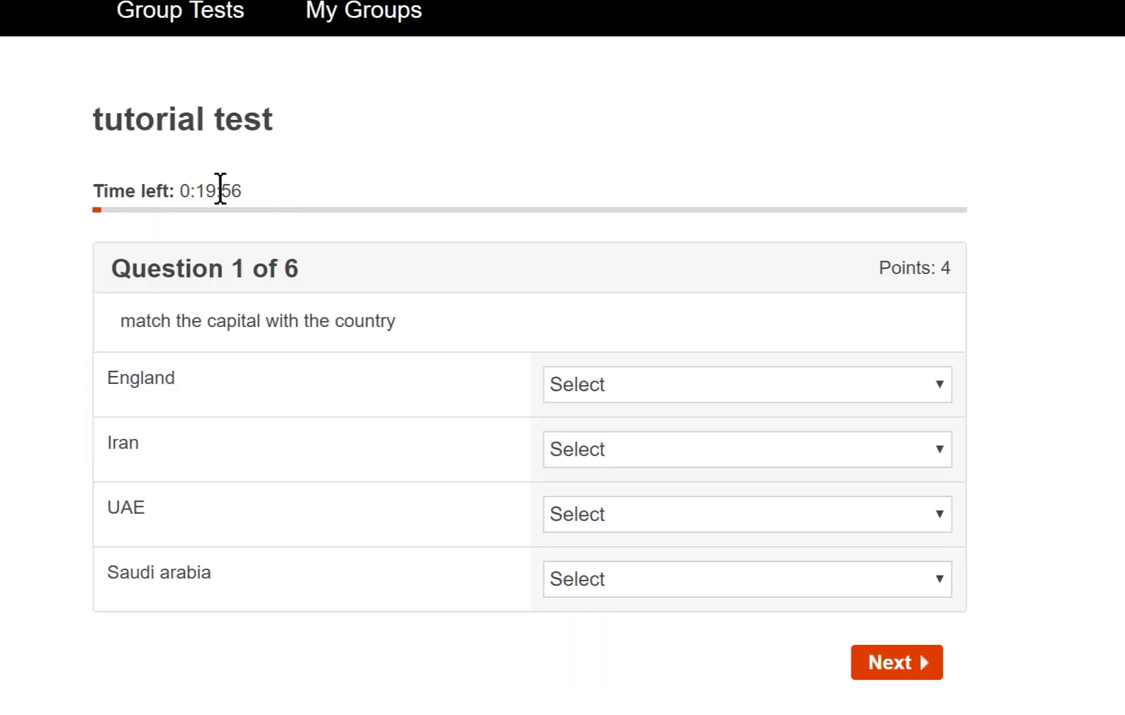
pyautogui.moveTo(92, 191); pyautogui.dragTo(238, 191)
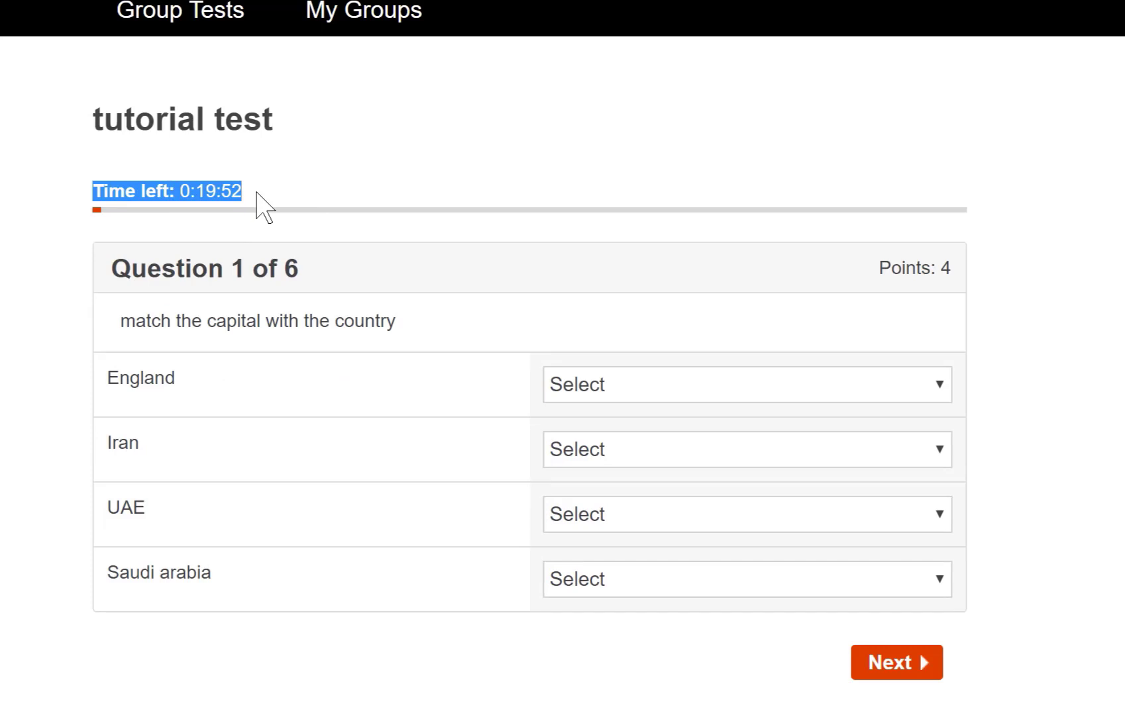
pyautogui.click(207, 180)
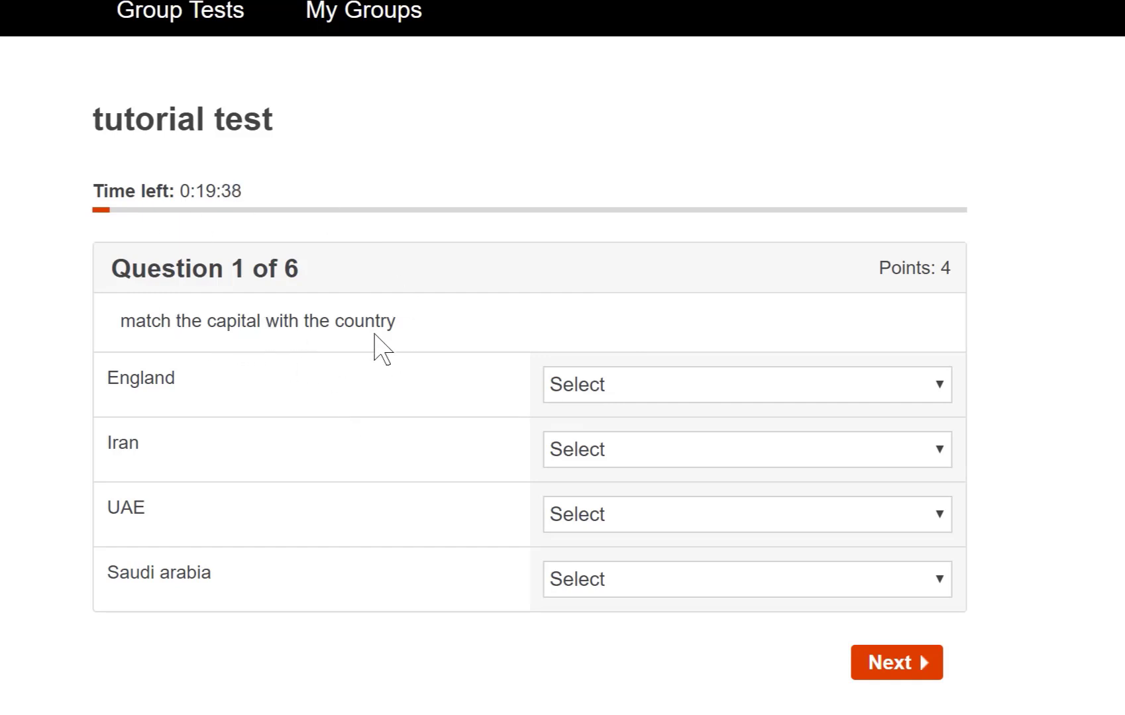
# Answer question 1 by matching England with London, Iran with Tehran, UAE with Reyadh and Saudi arabia with Abudhabi, and continue to question 2
pyautogui.scroll(-2, 375, 334)
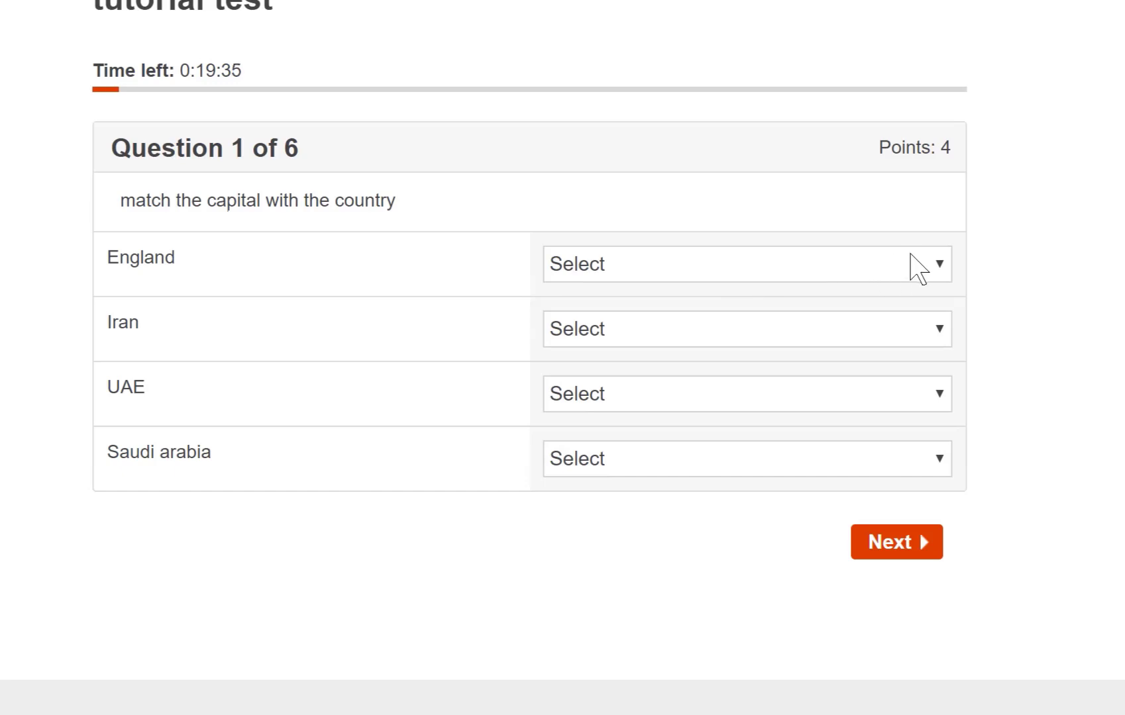
pyautogui.click(938, 265)
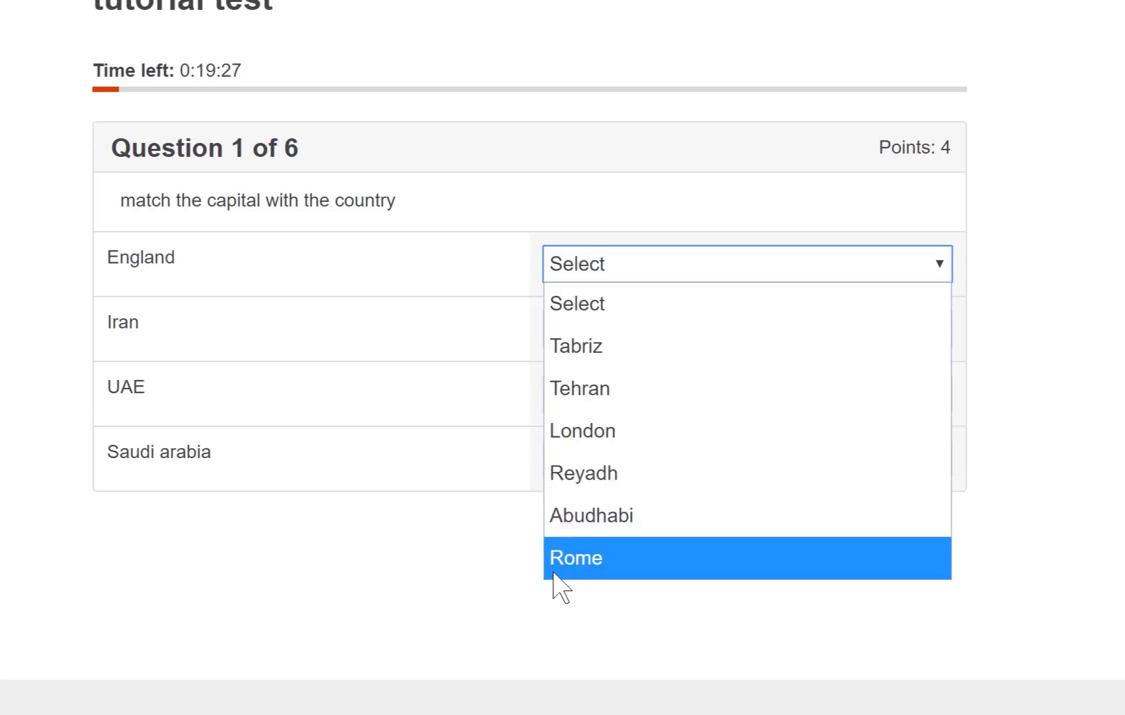
pyautogui.click(589, 440)
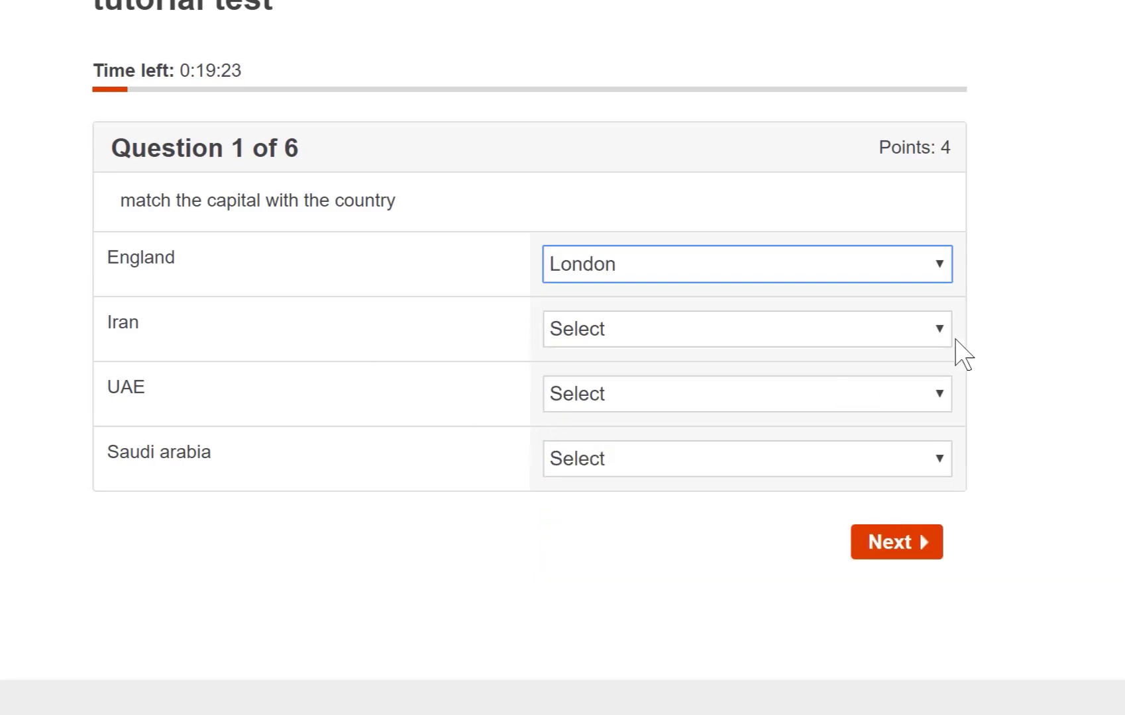
pyautogui.click(930, 329)
pyautogui.click(601, 463)
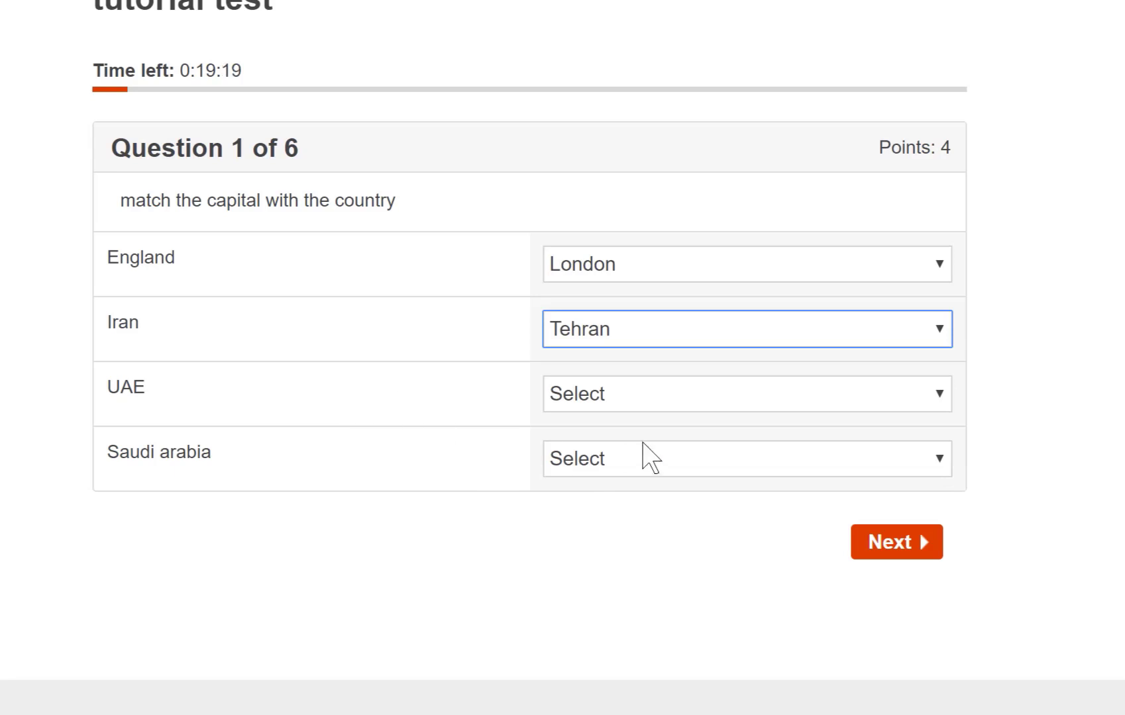
pyautogui.click(871, 399)
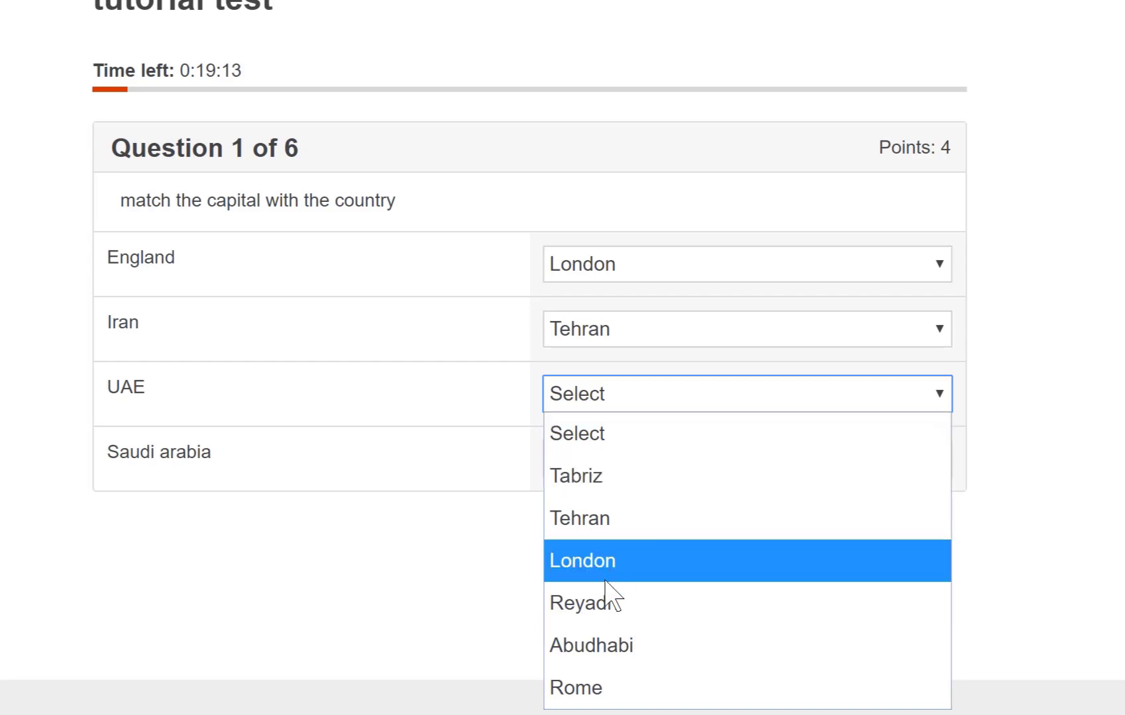
pyautogui.click(609, 613)
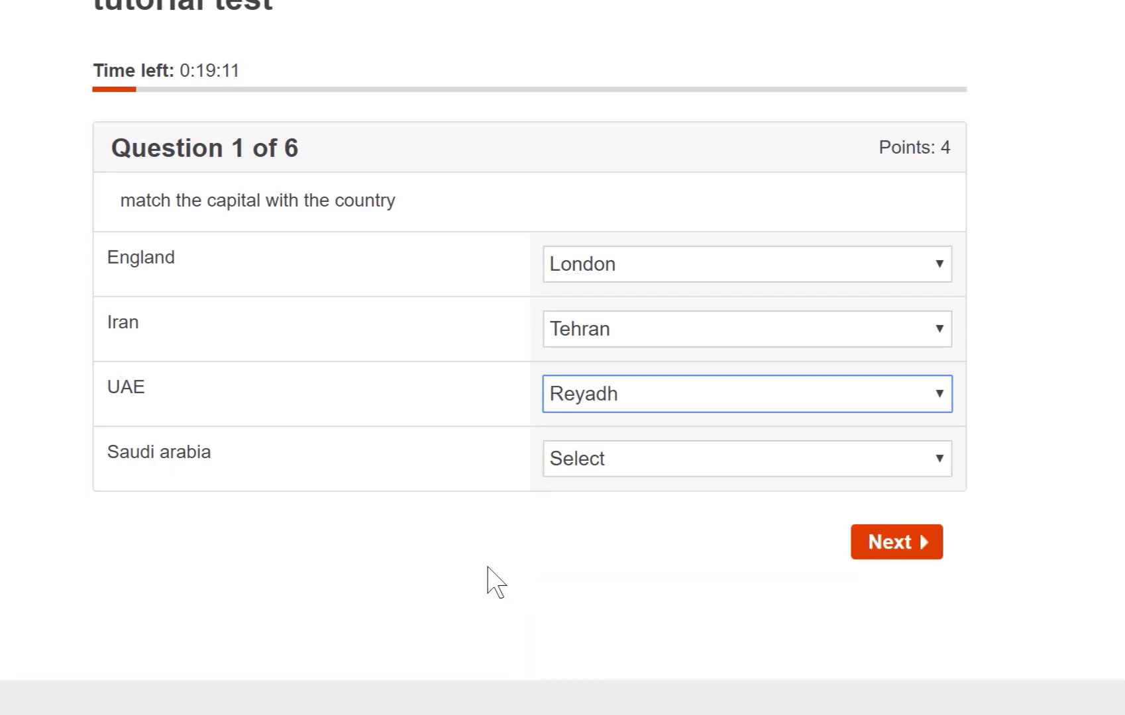
pyautogui.click(723, 464)
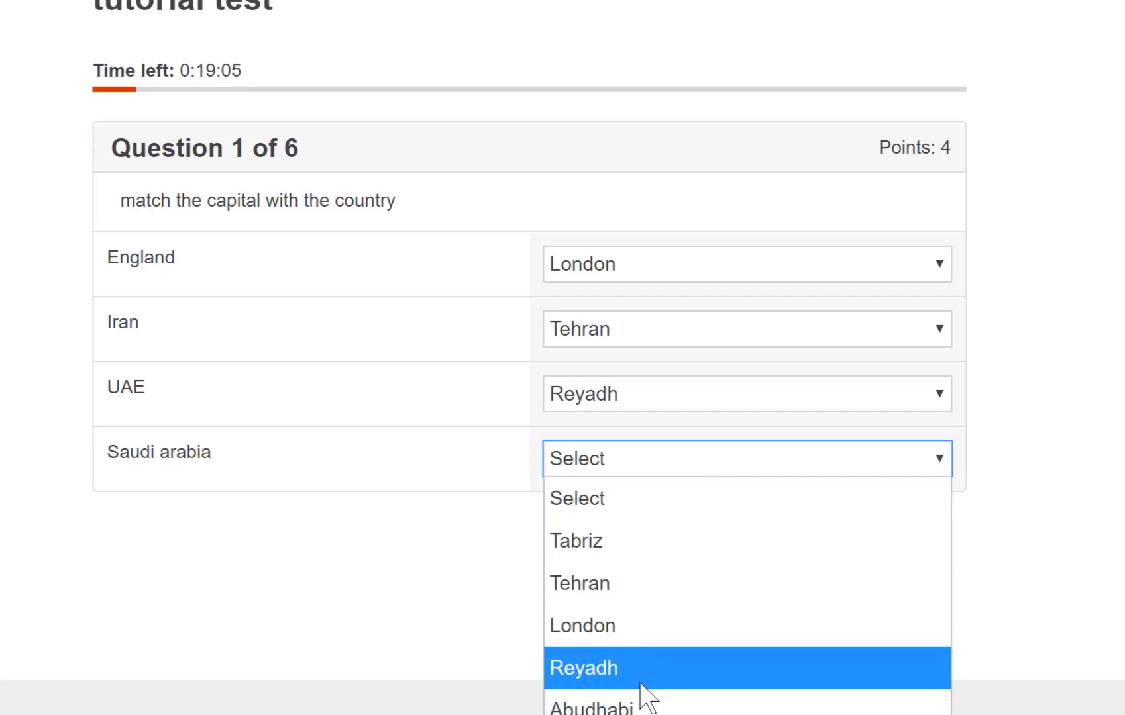
pyautogui.click(642, 708)
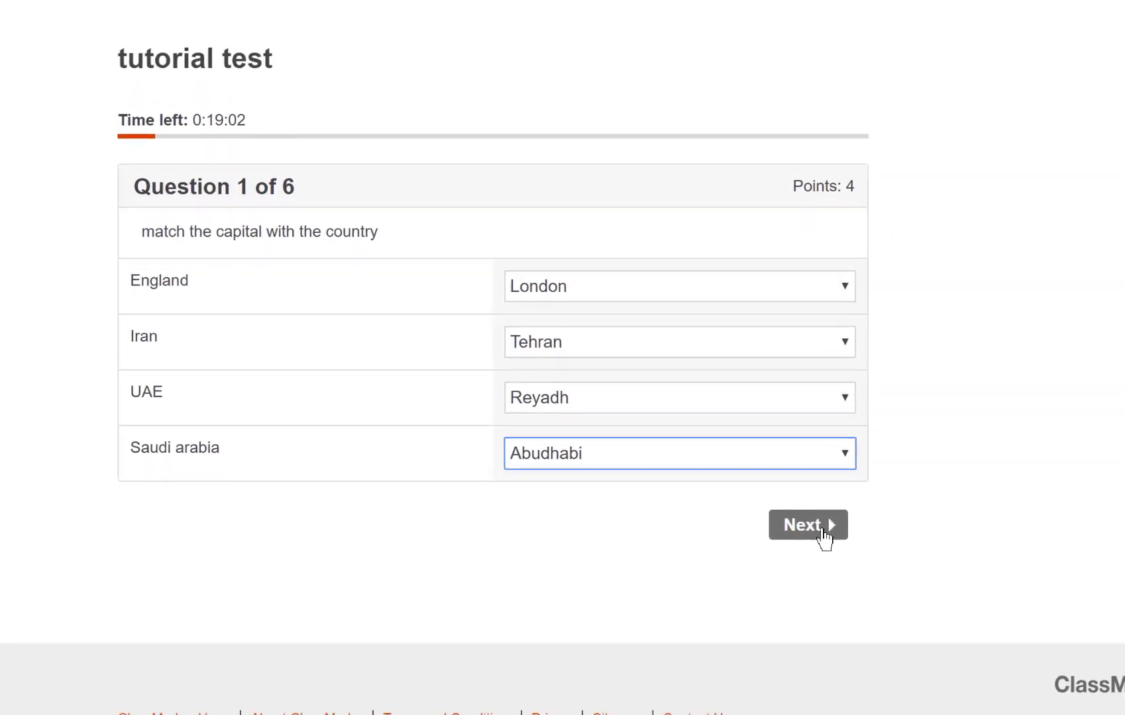
pyautogui.click(822, 530)
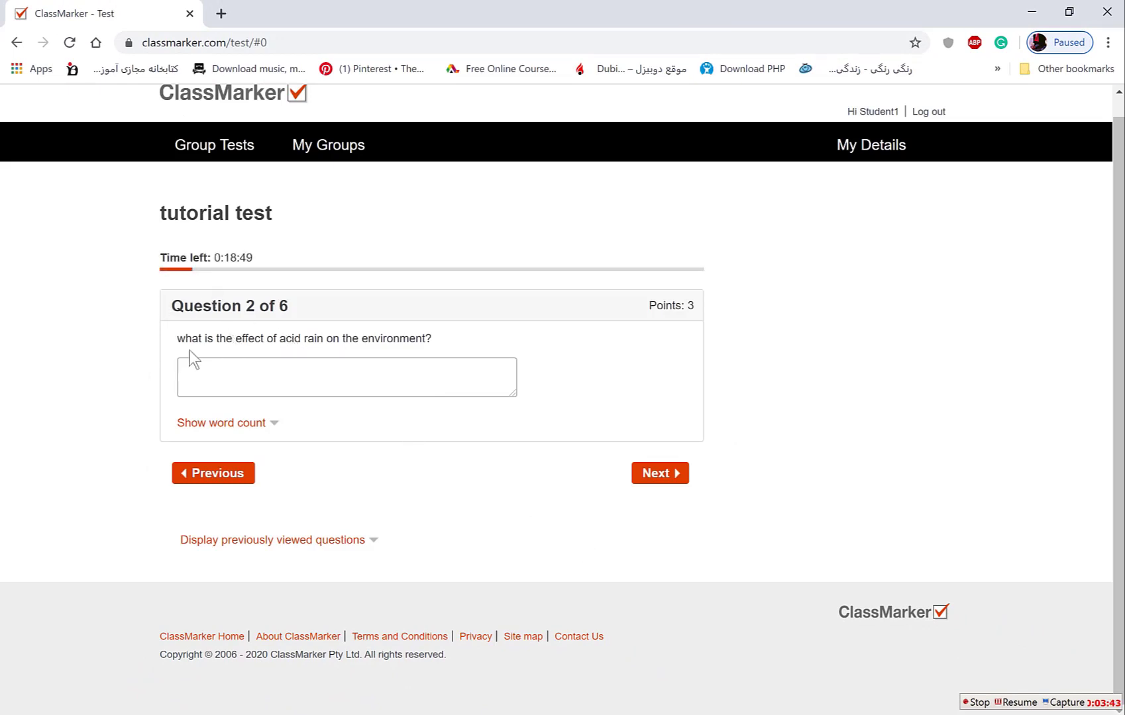
# Answer the acid rain question with "It damages the soil" and continue to question 3
pyautogui.click(296, 373)
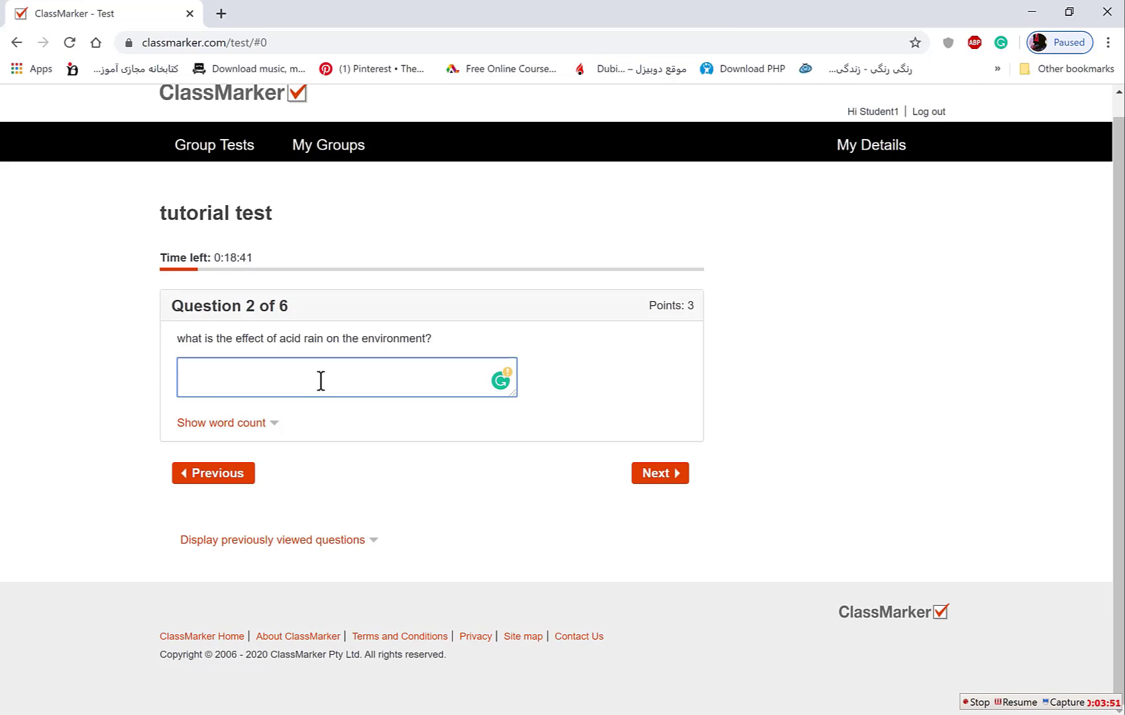
pyautogui.write('It damages the soil')
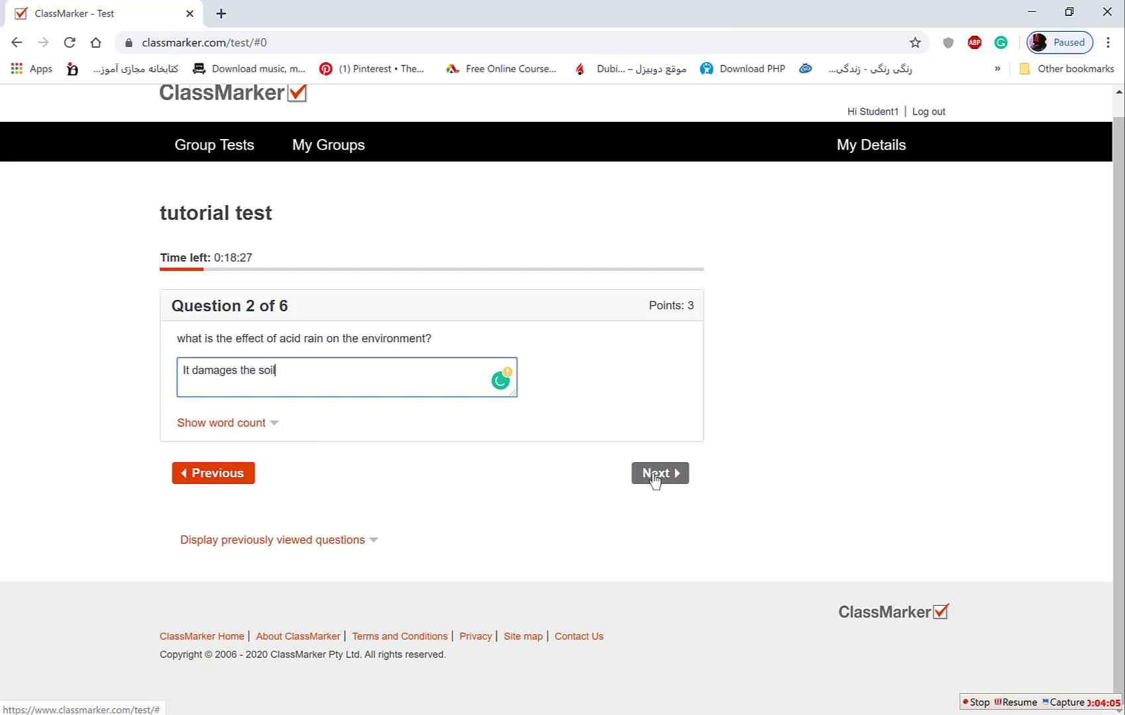
pyautogui.click(655, 474)
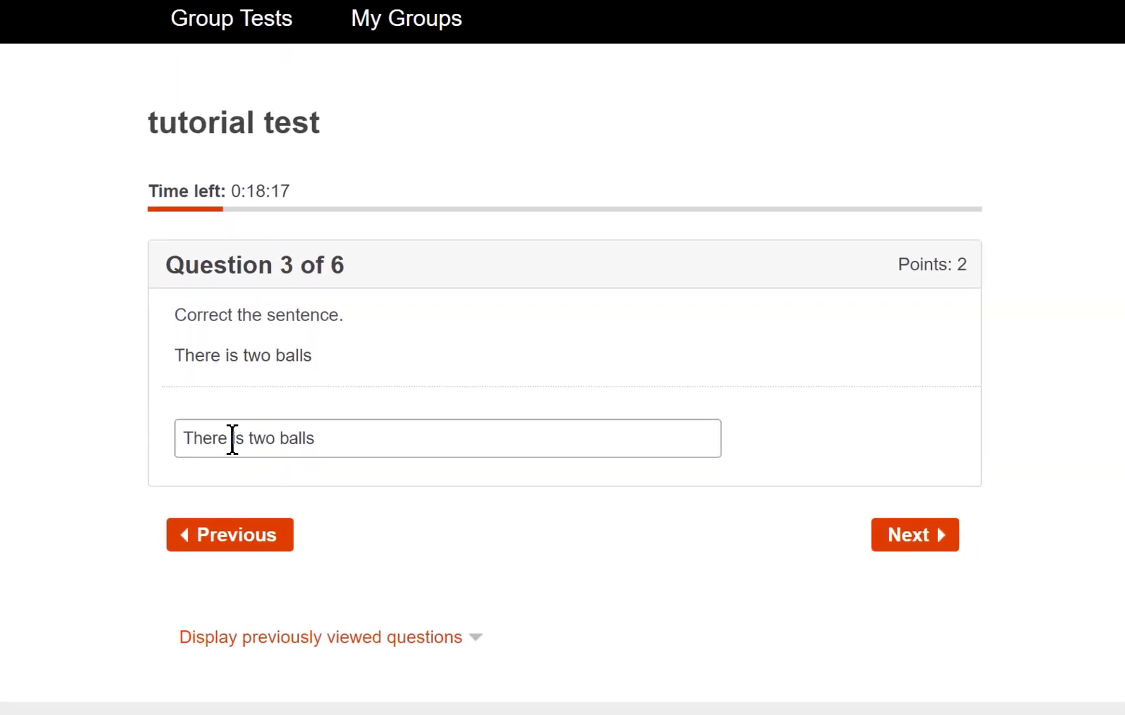
# Correct the sentence in question 3 to "There are two balls"
pyautogui.doubleClick(237, 440)
pyautogui.write('a')
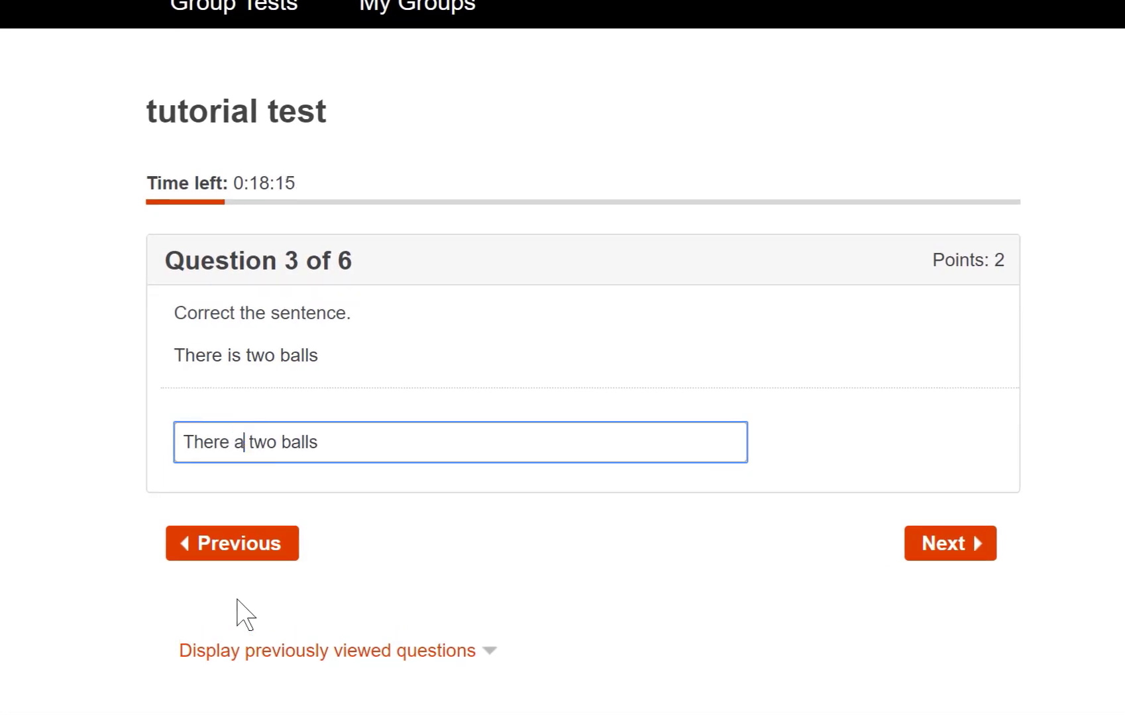
pyautogui.write('re')
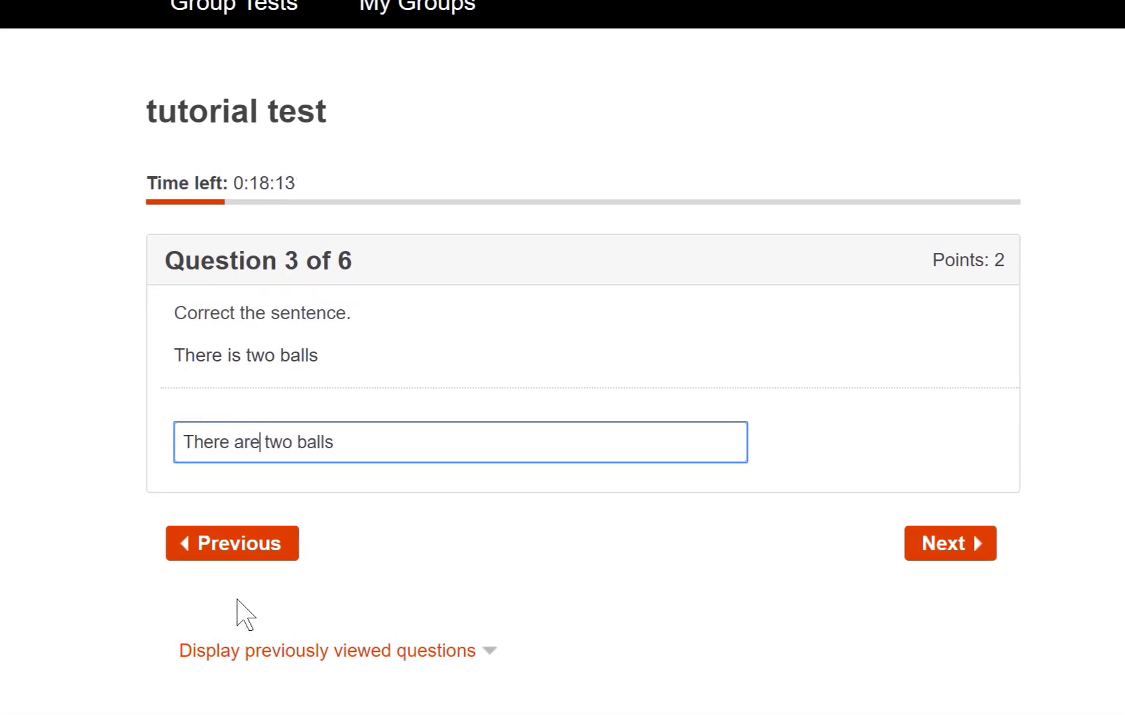
# Answer question 4 about the earth with True and the 3×2+1 question with 7, and continue to question 6
pyautogui.click(959, 555)
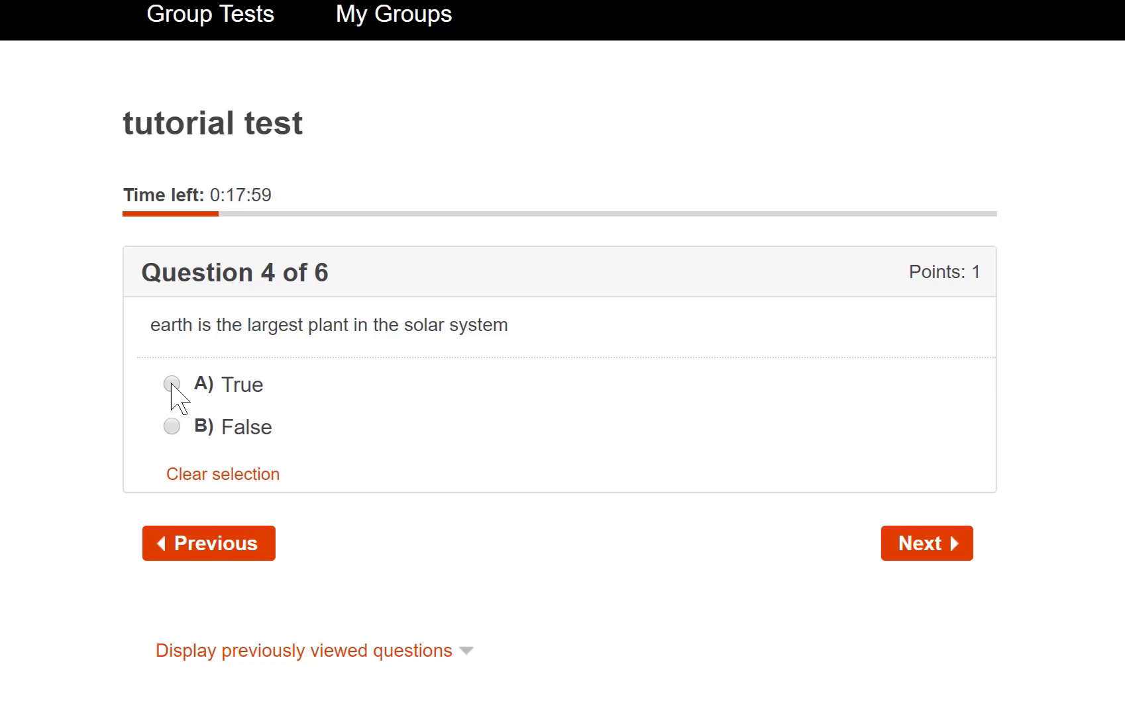
pyautogui.click(172, 385)
pyautogui.click(891, 551)
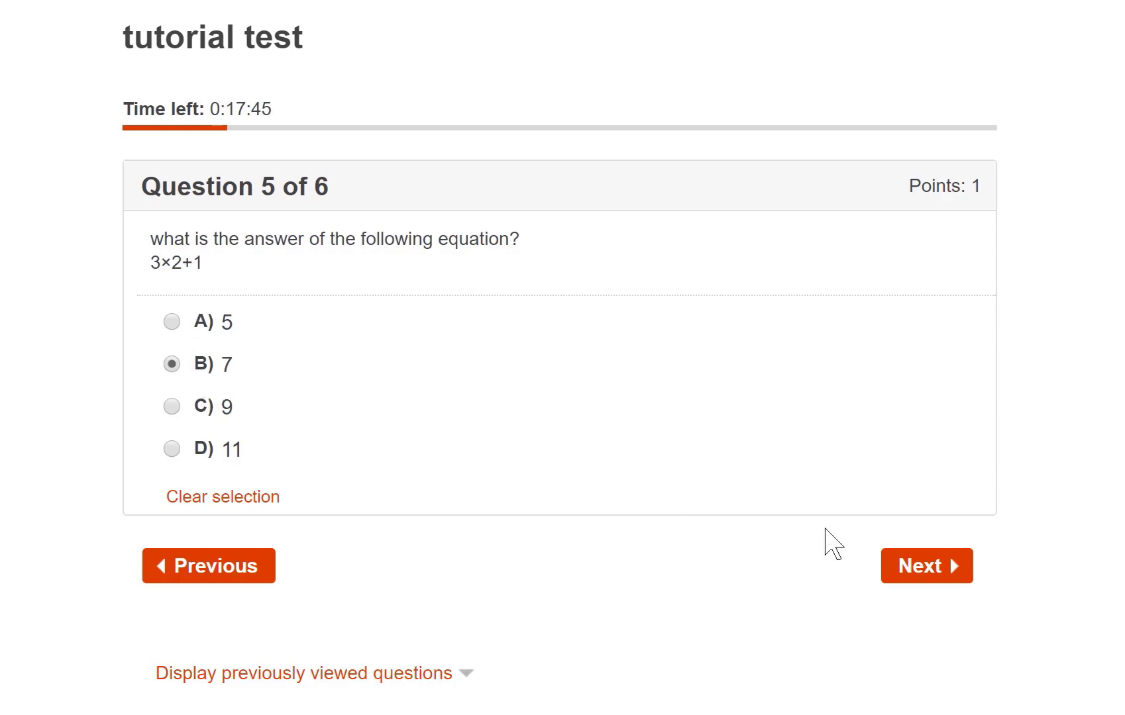
pyautogui.click(921, 566)
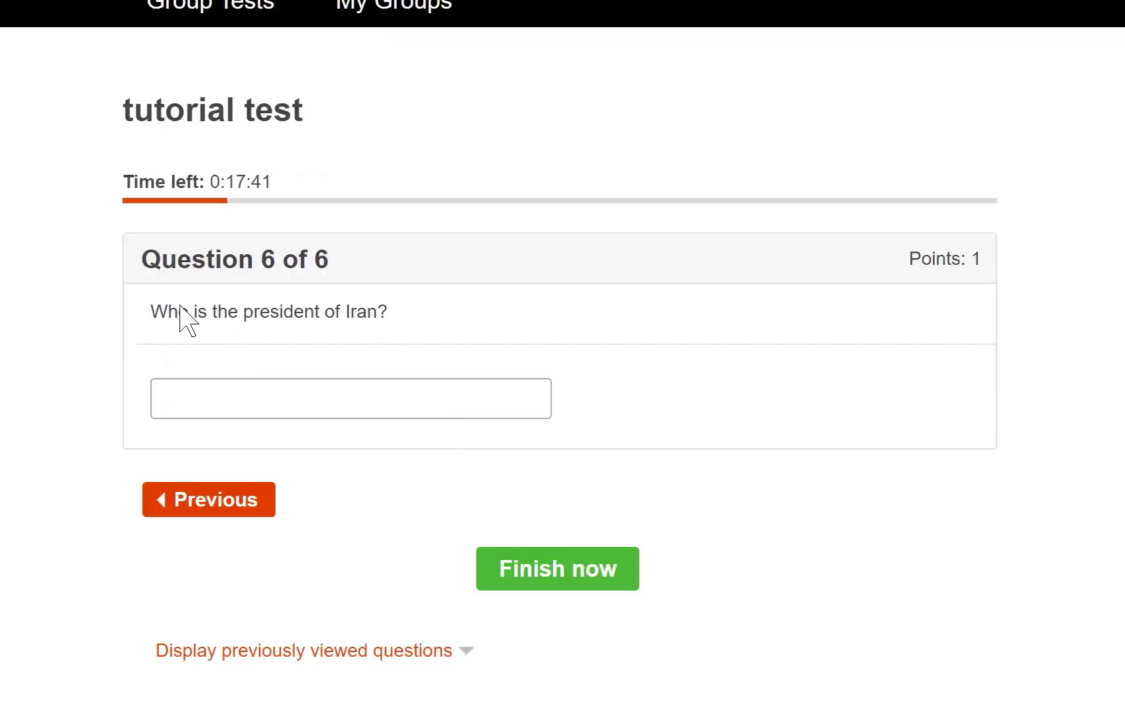
# Answer the question about the president of Iran with "Ahmadinezhad" and request to finish the test
pyautogui.click(330, 400)
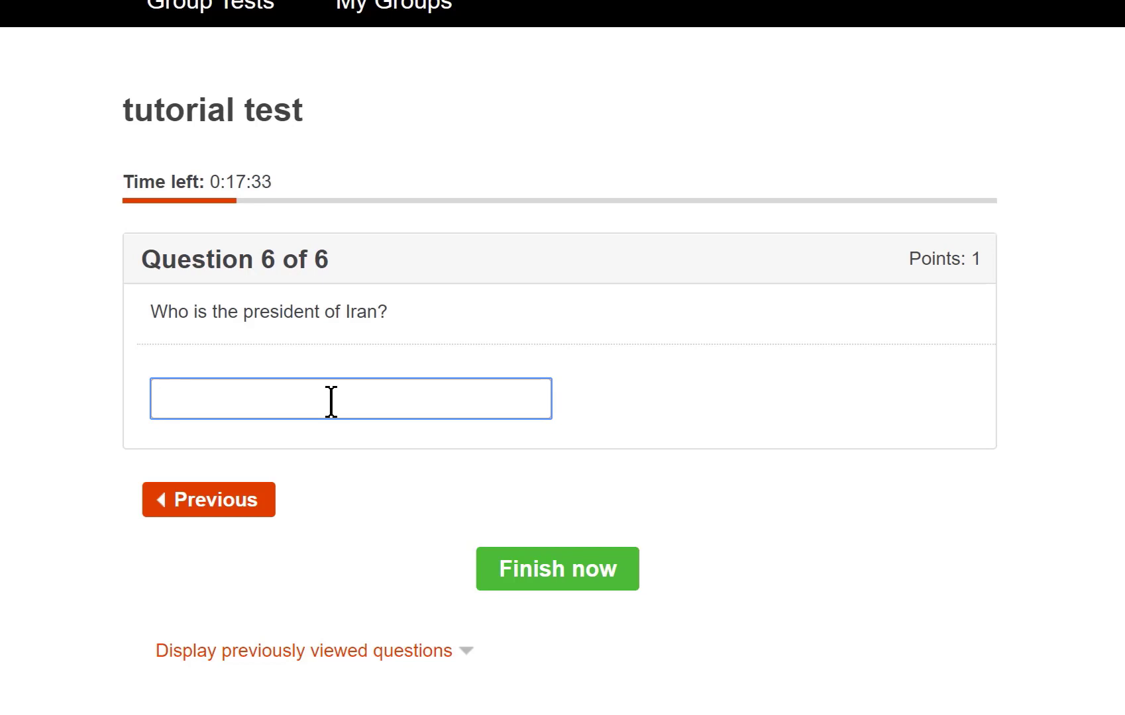
pyautogui.write('Ahmadinezhad')
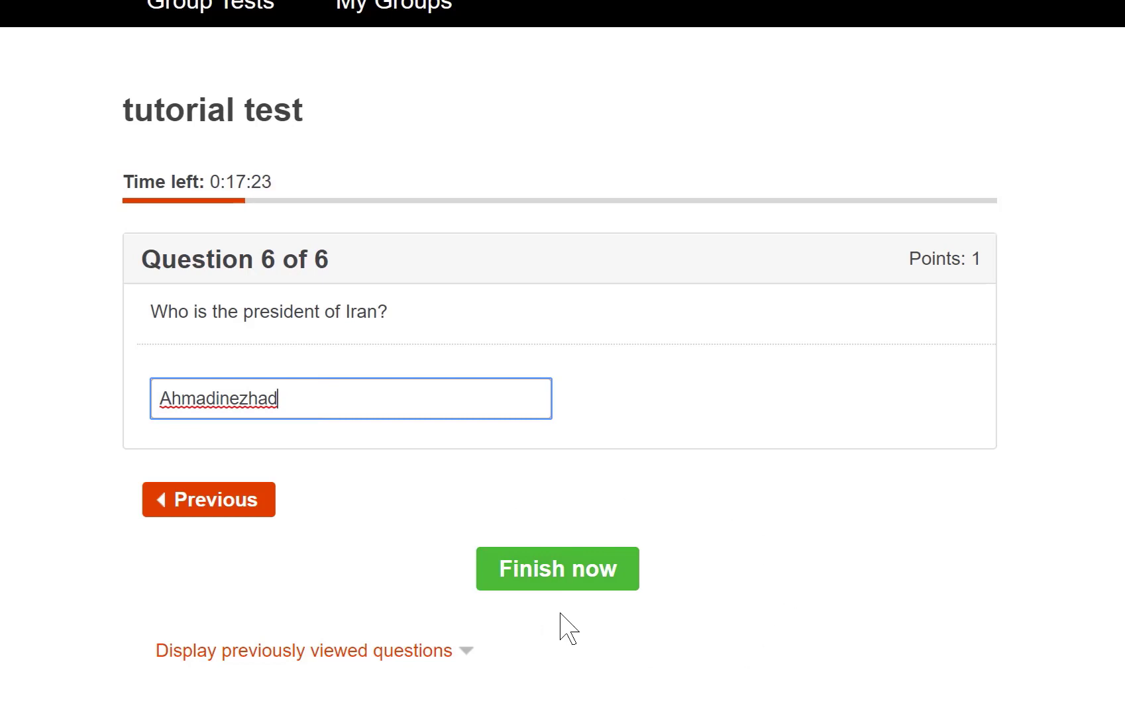
pyautogui.click(561, 586)
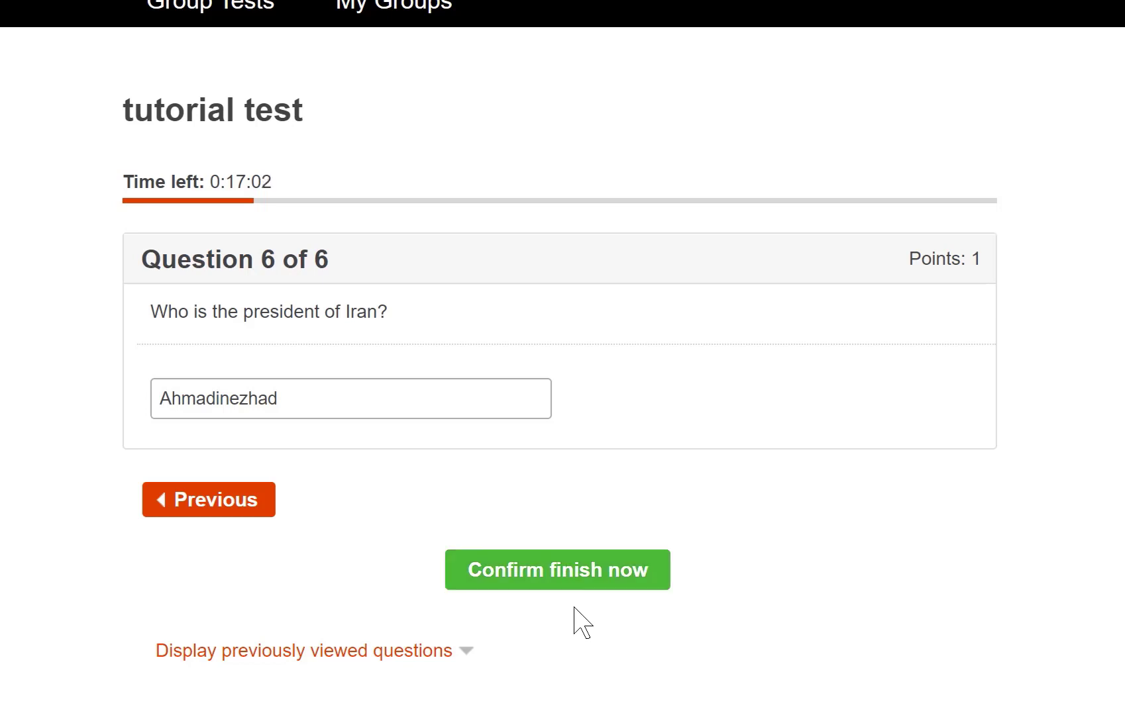
# Go back to question 4, change its answer to False and return to question 6
pyautogui.click(199, 516)
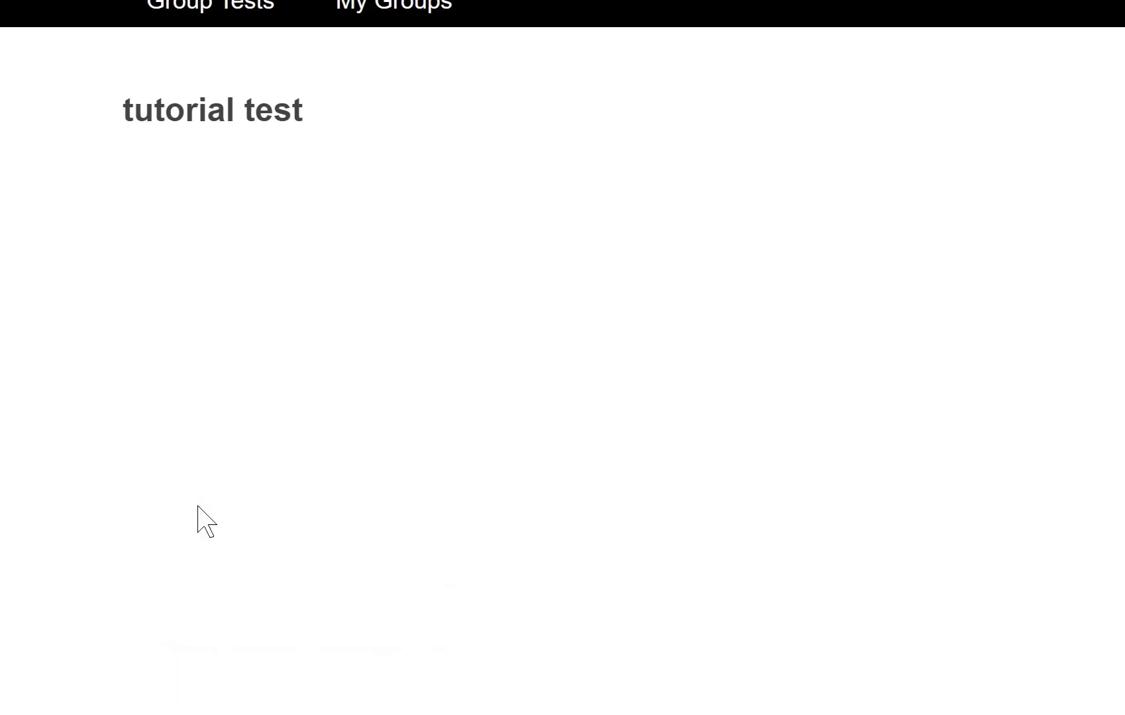
pyautogui.click(183, 540)
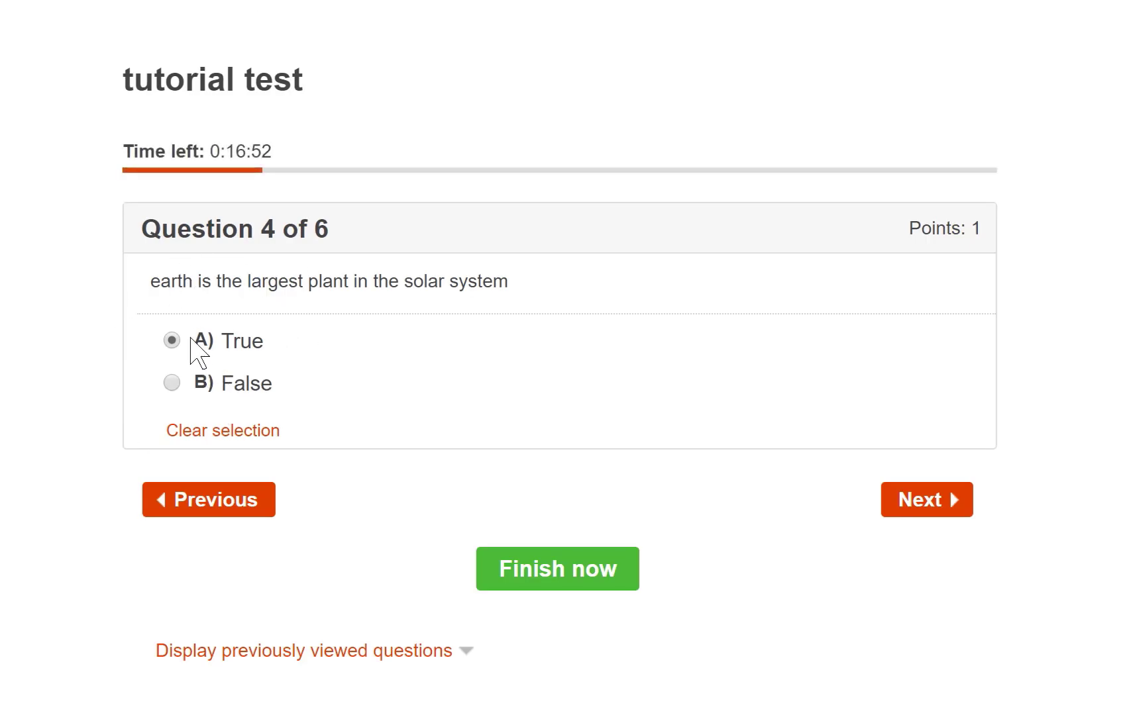
pyautogui.click(171, 384)
pyautogui.click(959, 511)
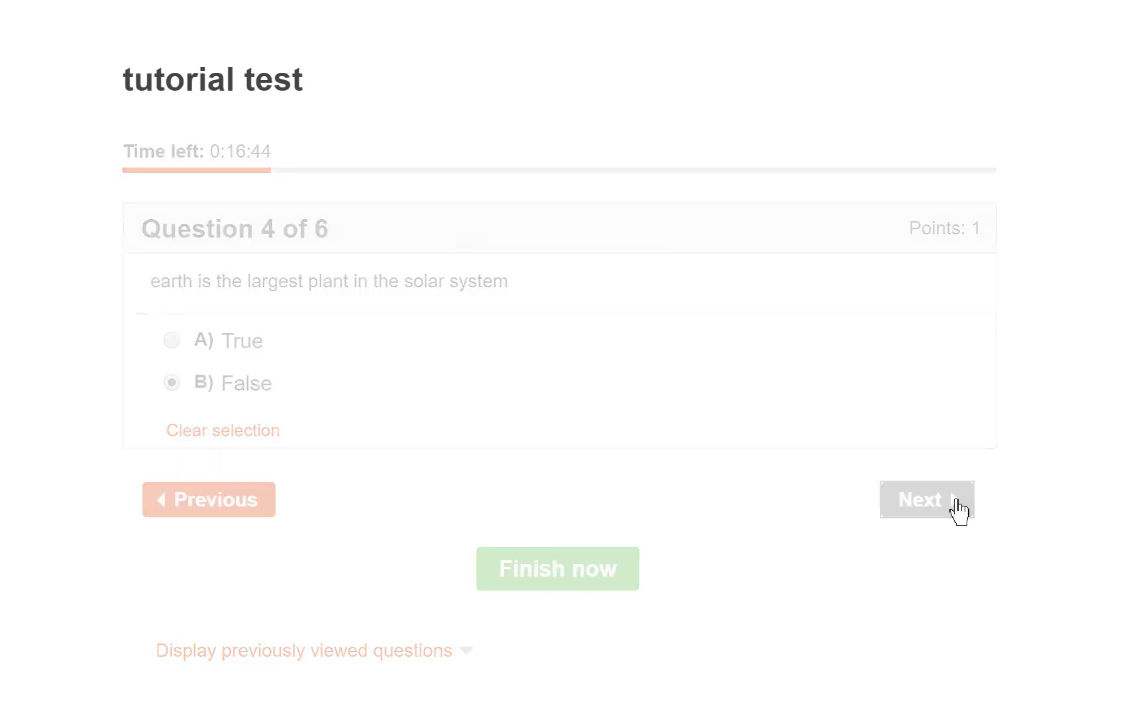
pyautogui.click(904, 502)
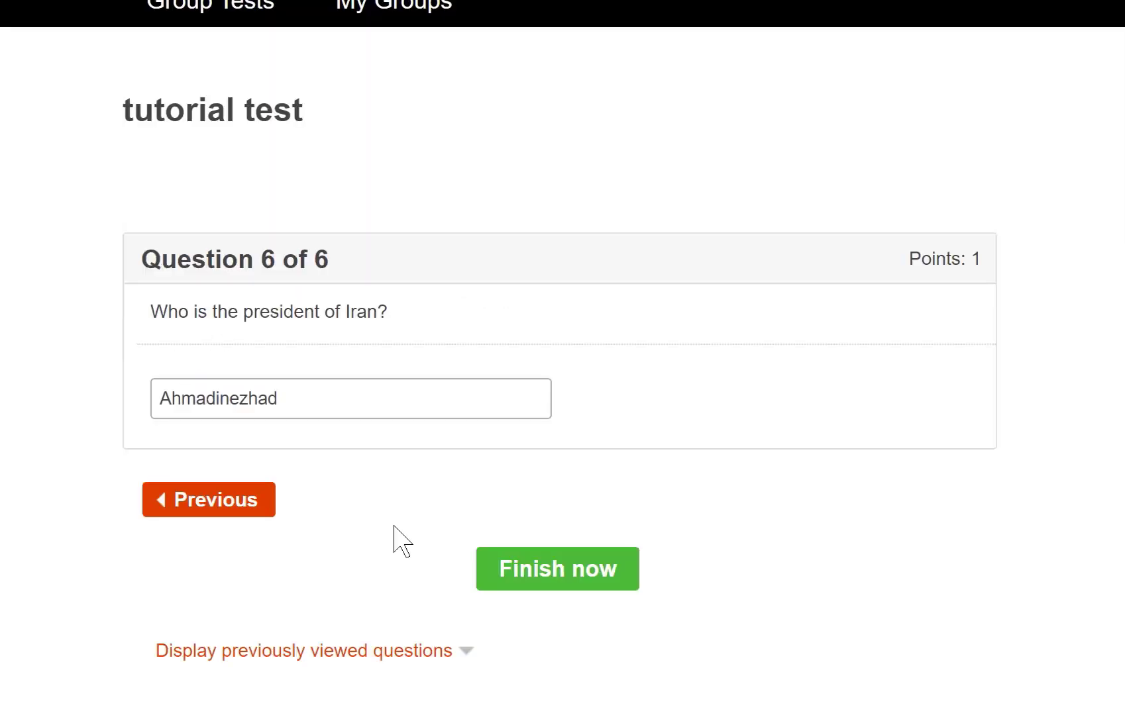
# Finish the test with confirmation and look over the score on the results page
pyautogui.click(555, 581)
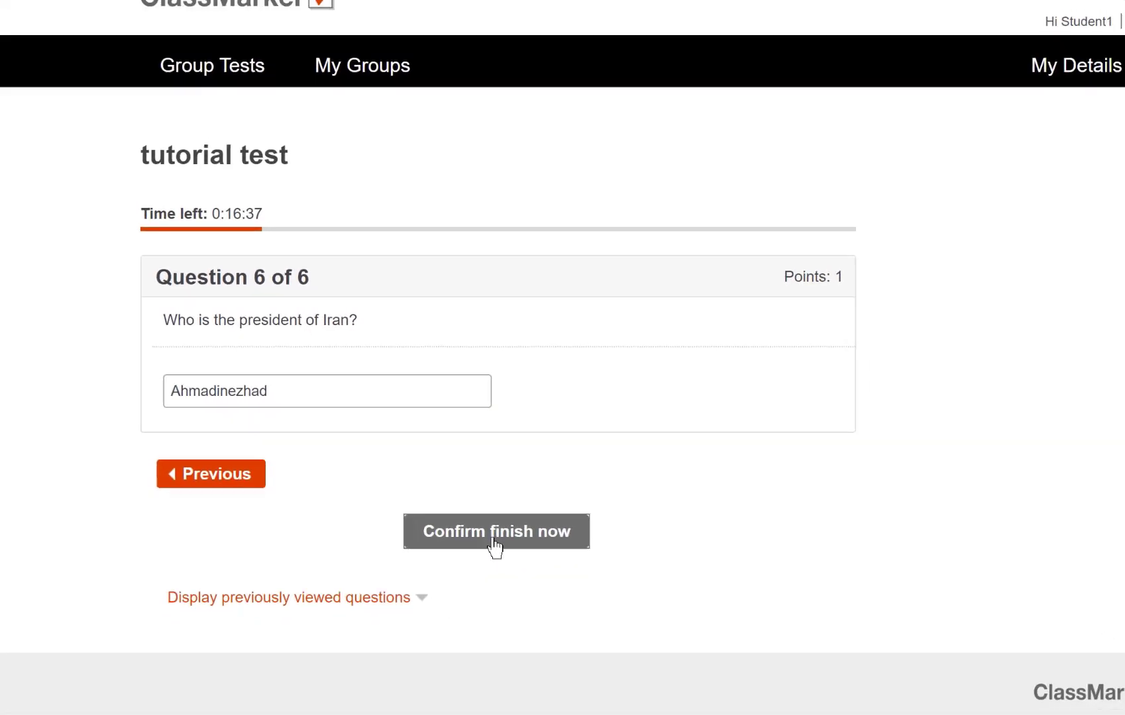
pyautogui.click(544, 584)
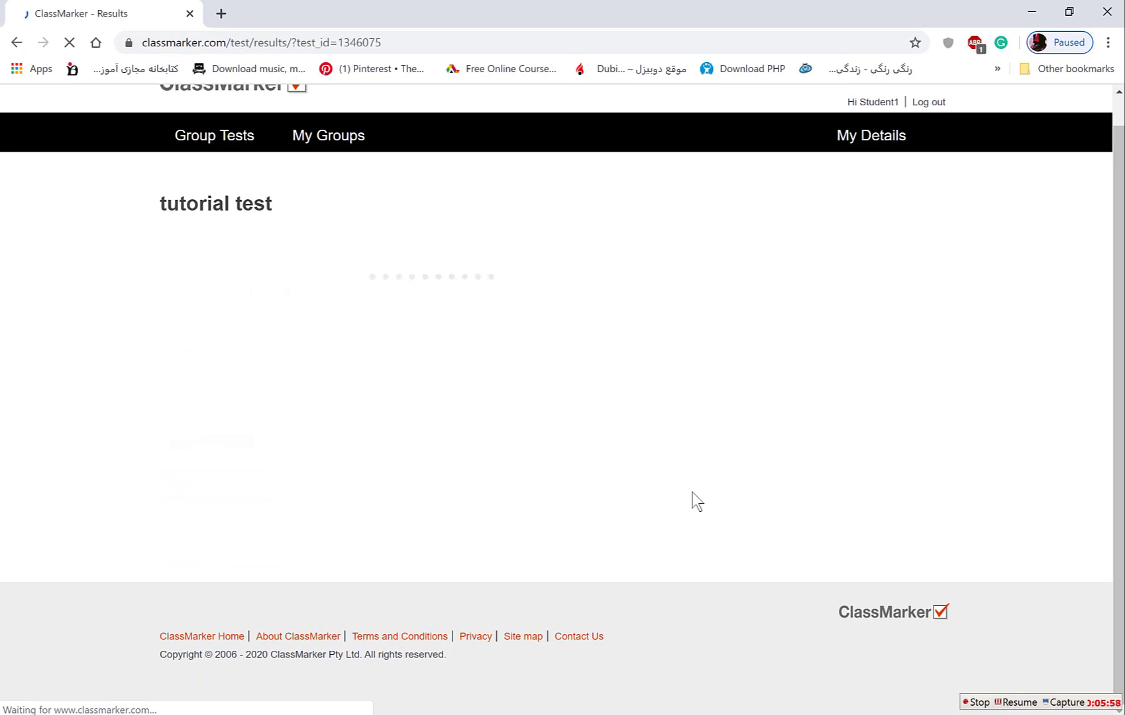
pyautogui.scroll(-4, 732, 531)
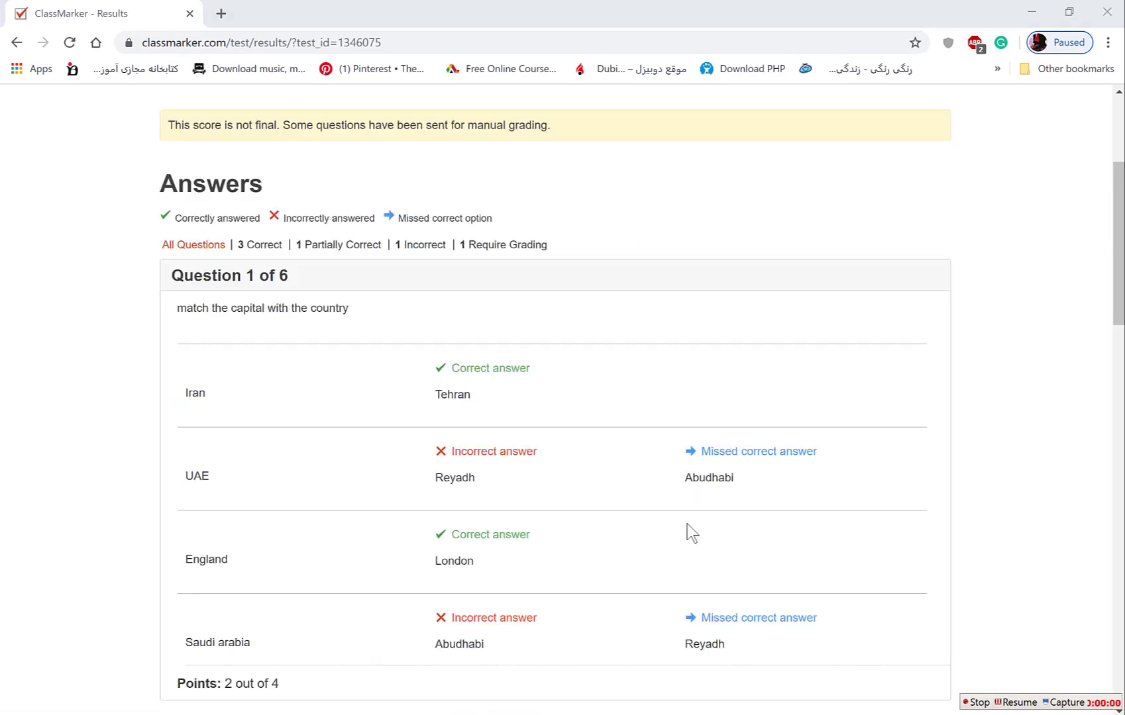
pyautogui.scroll(4, 650, 524)
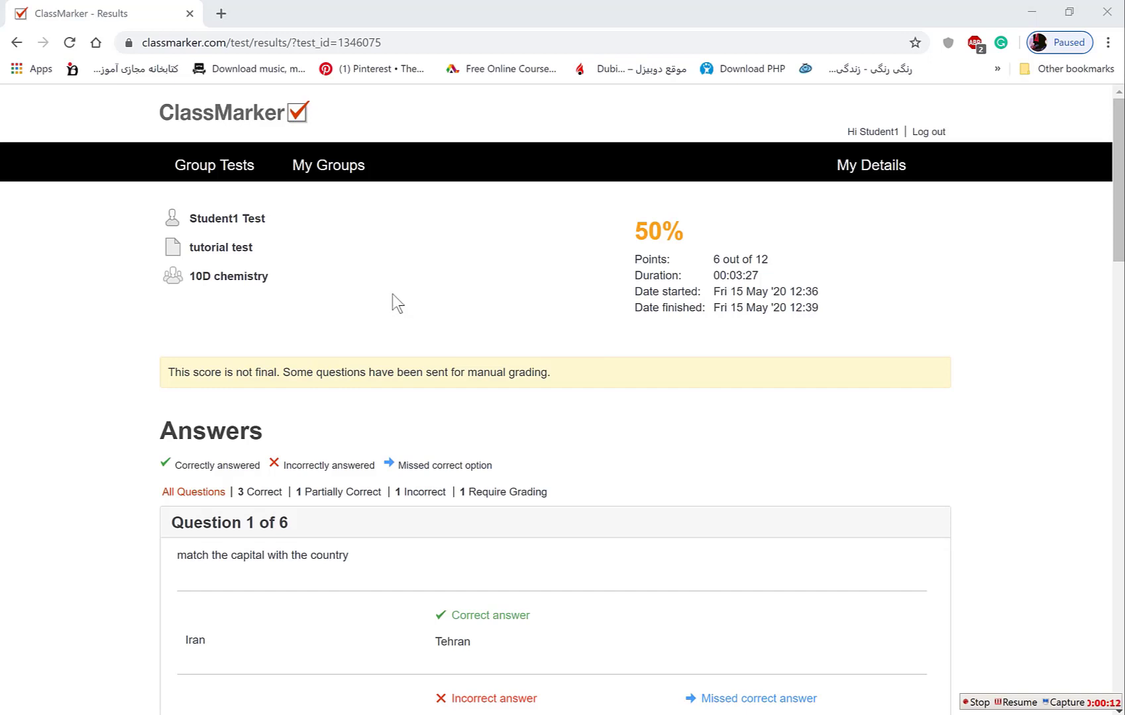
# Check the tutorial test's availability period in the group tests list and reopen its results
pyautogui.click(215, 171)
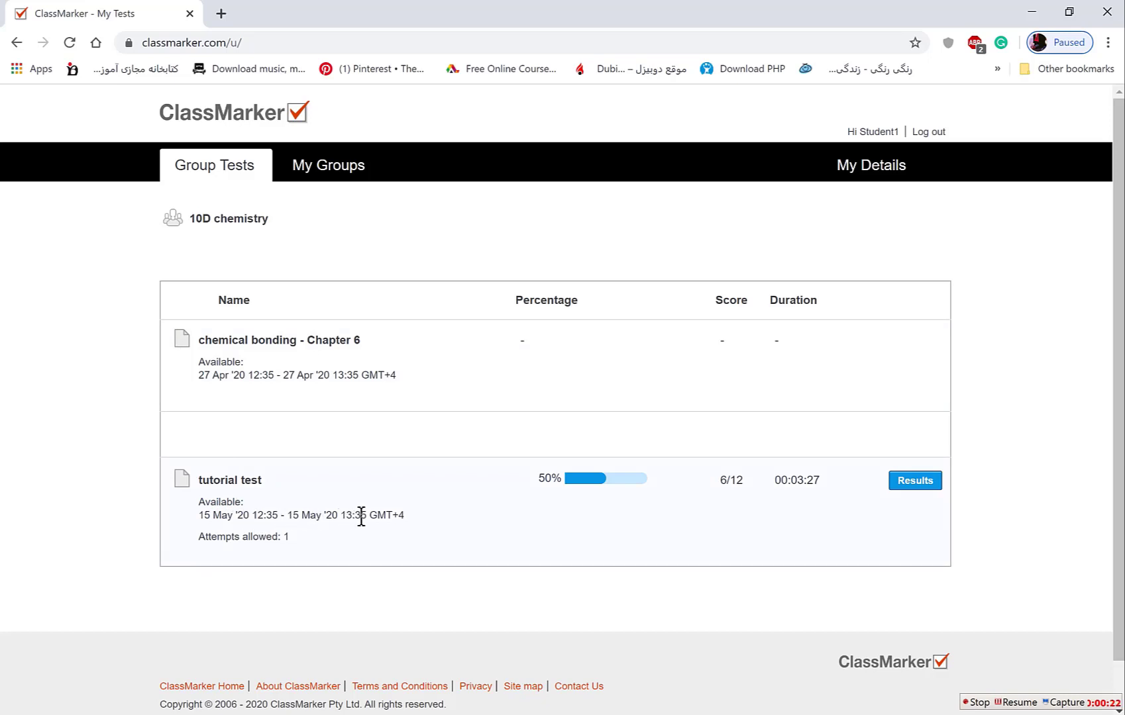
pyautogui.moveTo(252, 517); pyautogui.dragTo(403, 515)
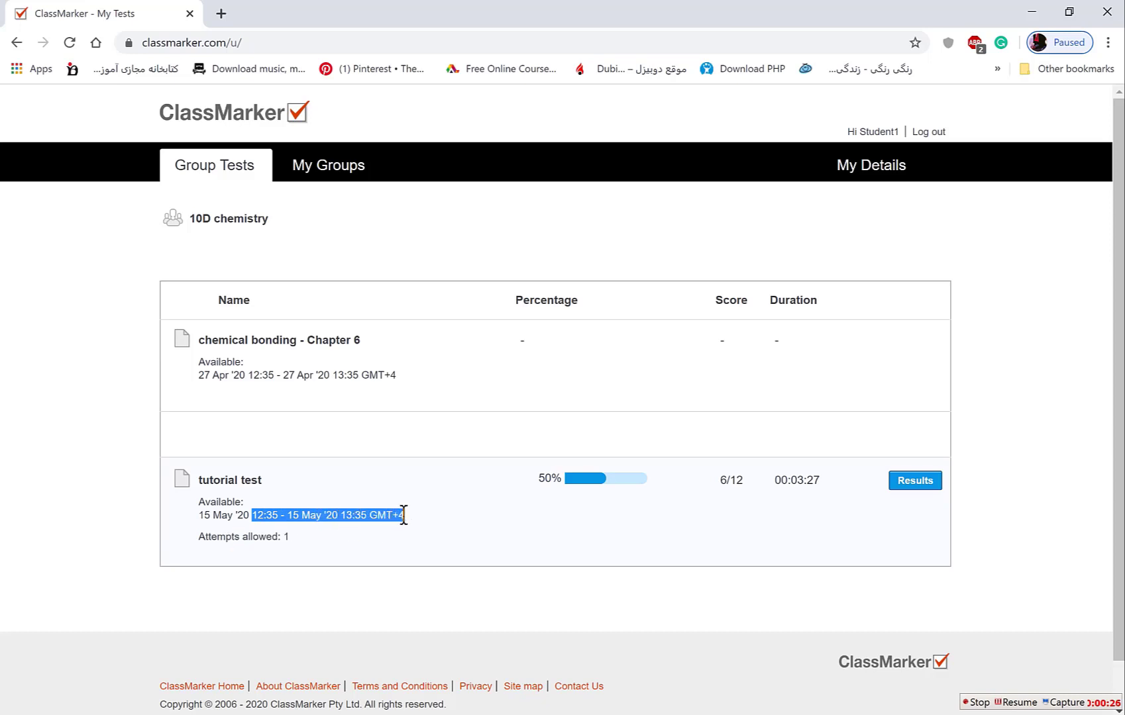
pyautogui.click(922, 484)
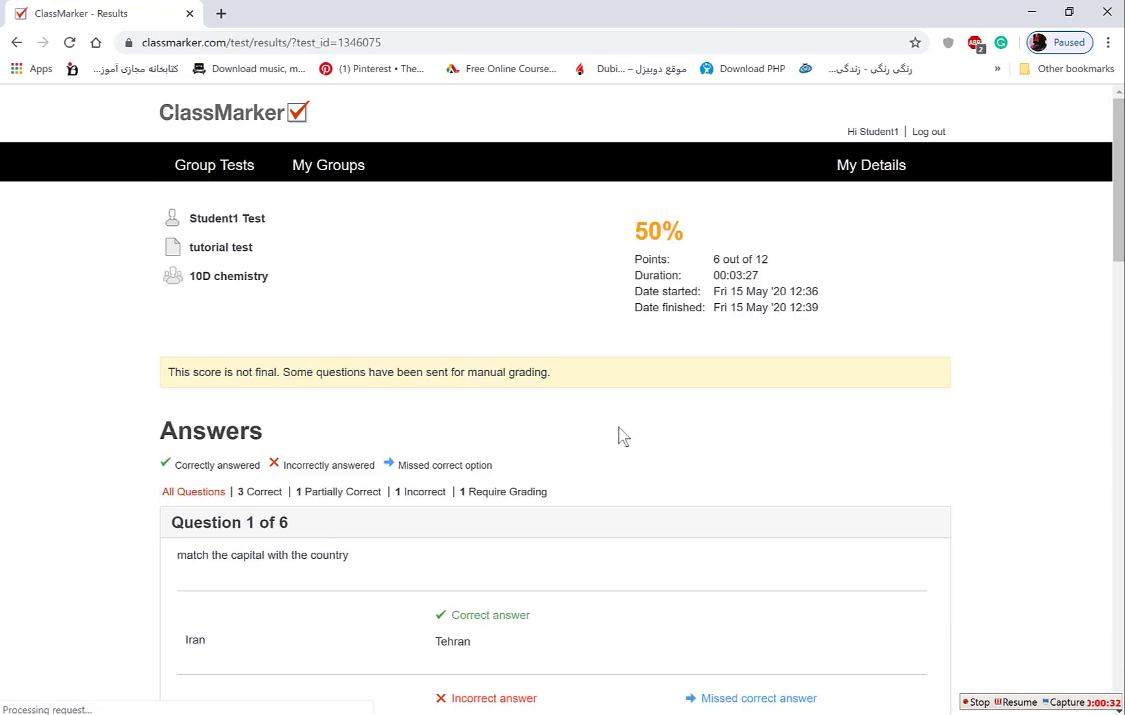
# Review the given answers, correct answers and points for questions 1 to 6 in the test results
pyautogui.scroll(-4, 596, 431)
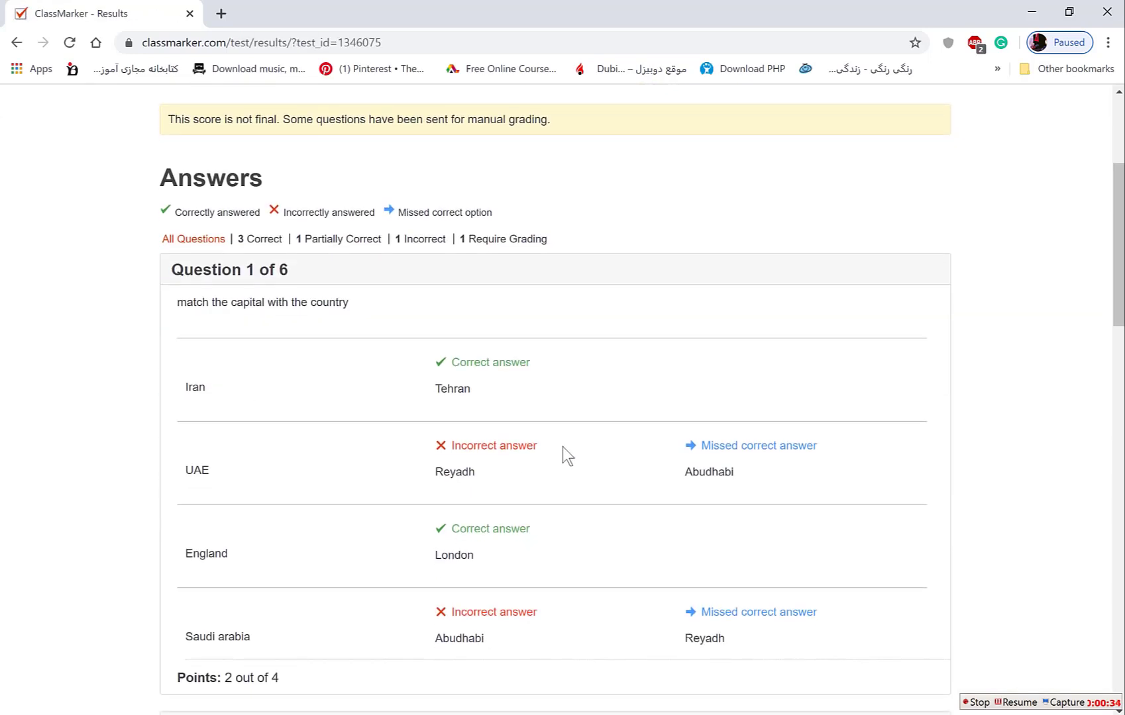
pyautogui.scroll(-2, 467, 238)
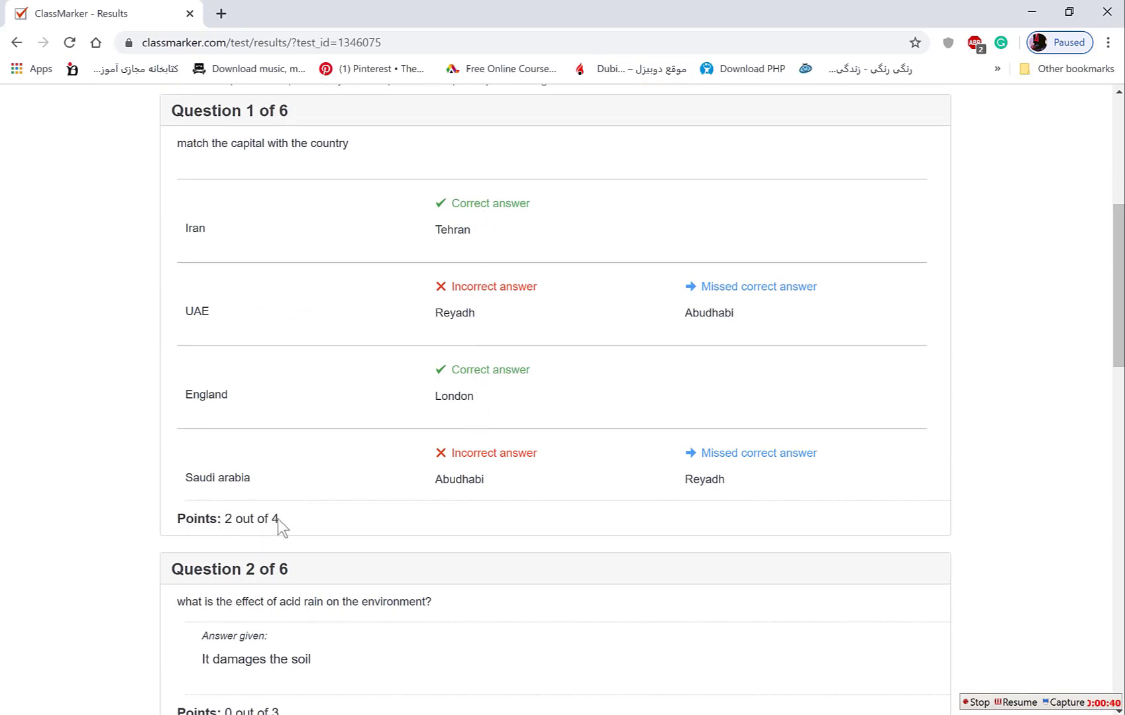
pyautogui.scroll(-3, 373, 520)
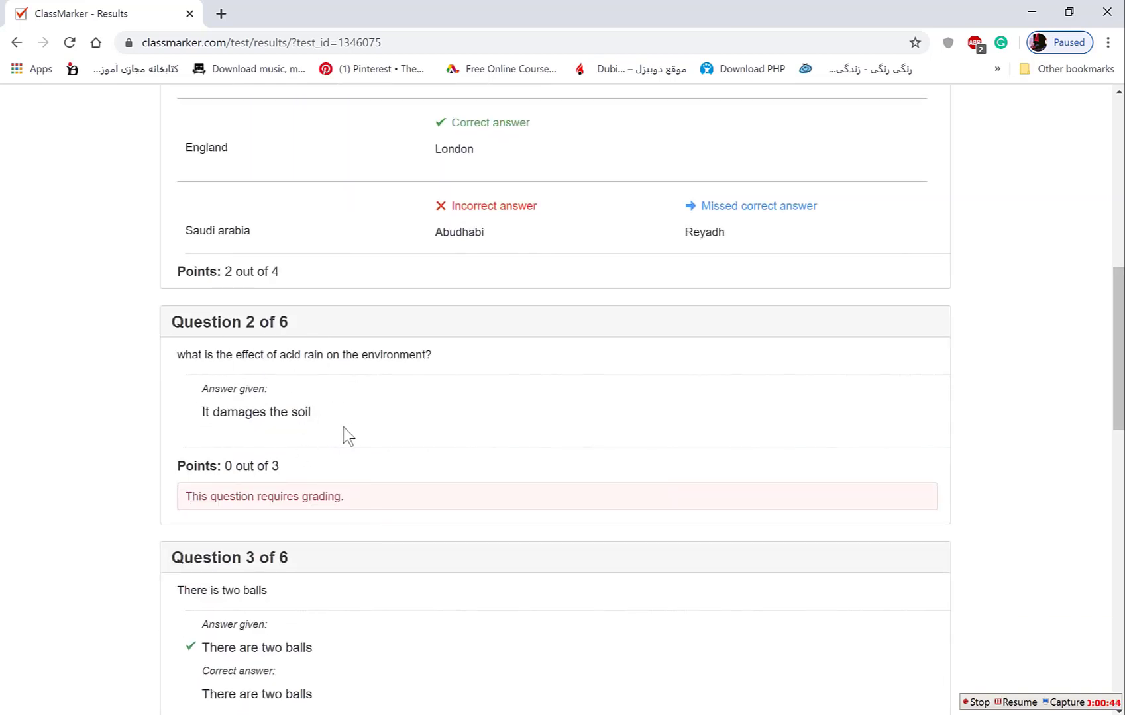
pyautogui.scroll(-5, 367, 420)
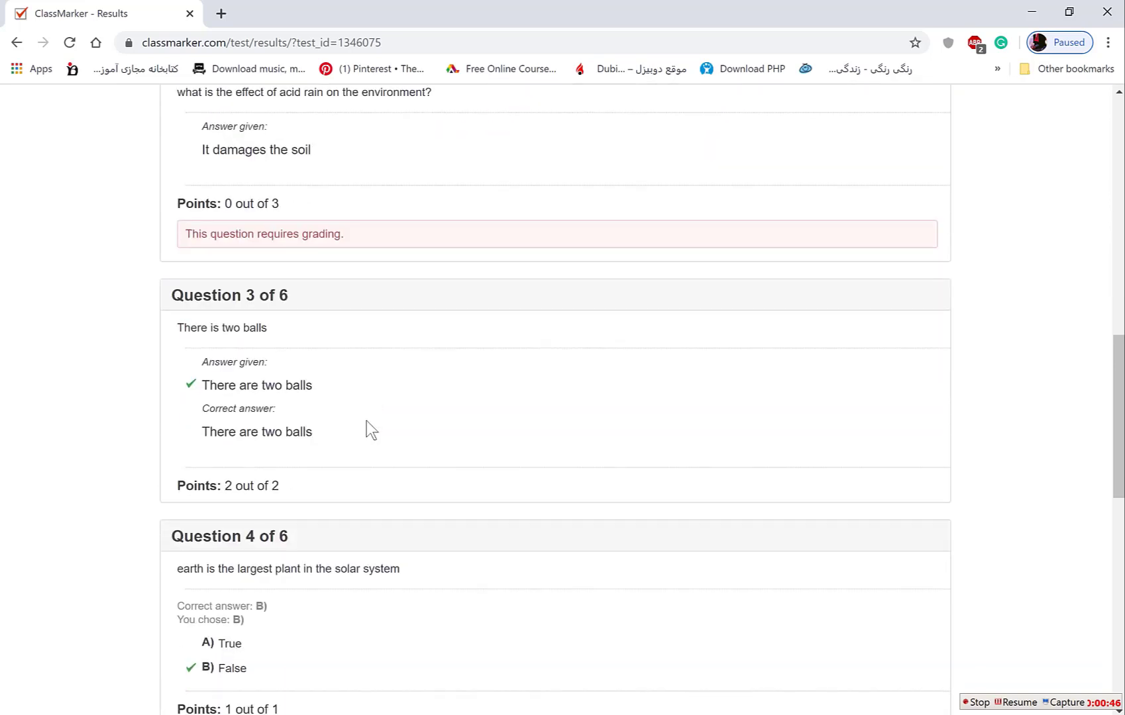
pyautogui.scroll(-4, 352, 365)
pyautogui.scroll(-3, 298, 414)
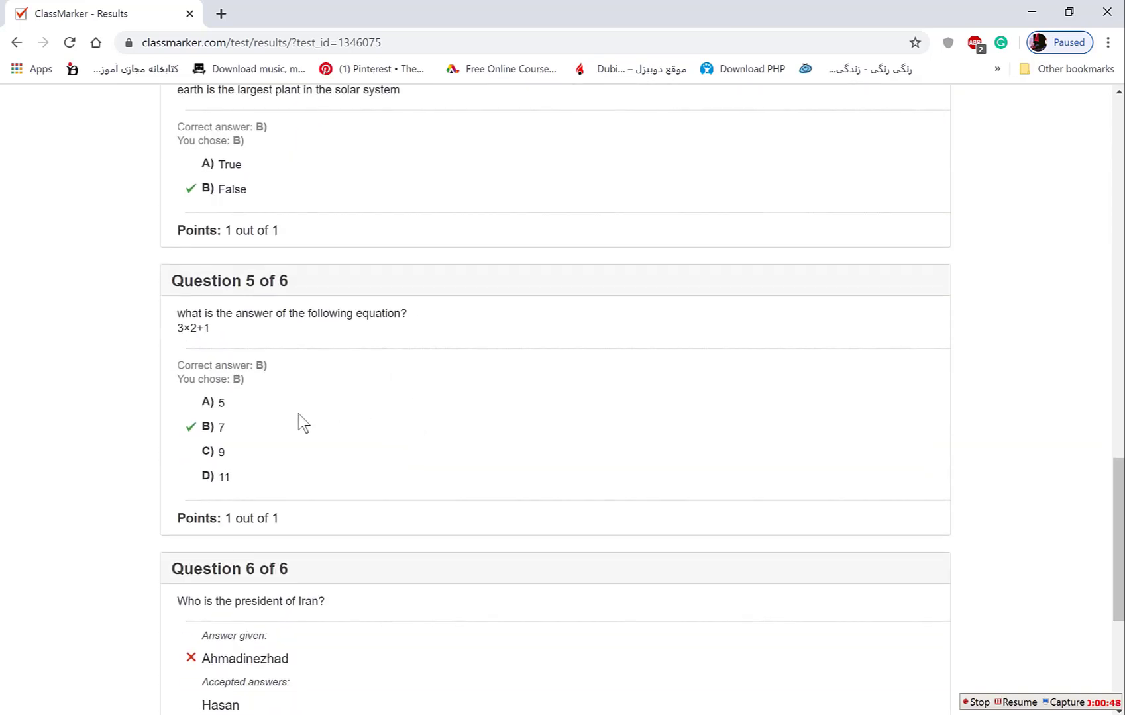
pyautogui.scroll(-4, 292, 412)
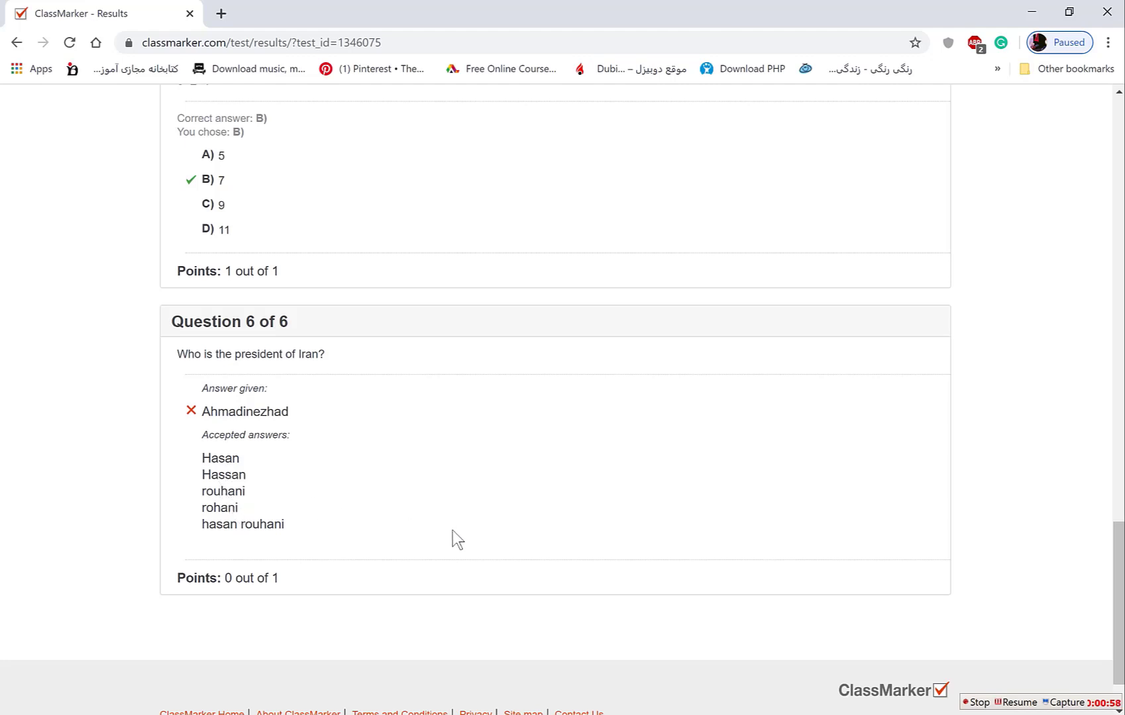
# Compare the answer summary with the grading of the first two questions and return to the group tests list
pyautogui.scroll(20, 441, 531)
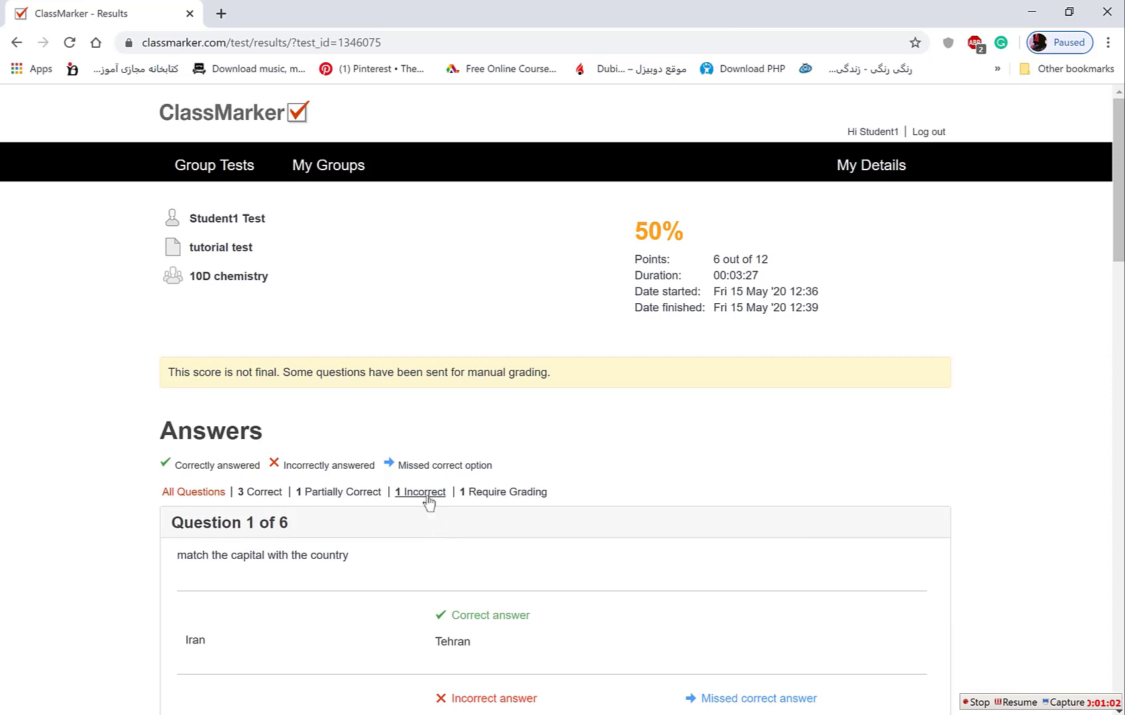
pyautogui.scroll(-3, 445, 512)
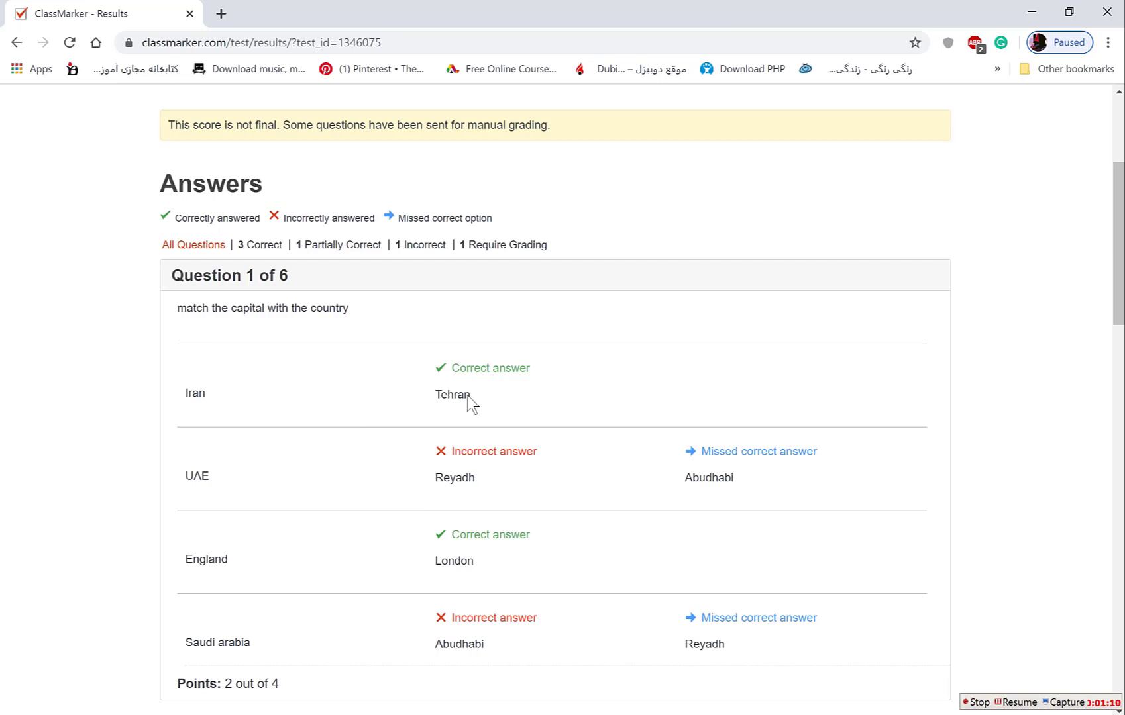
pyautogui.scroll(-4, 462, 427)
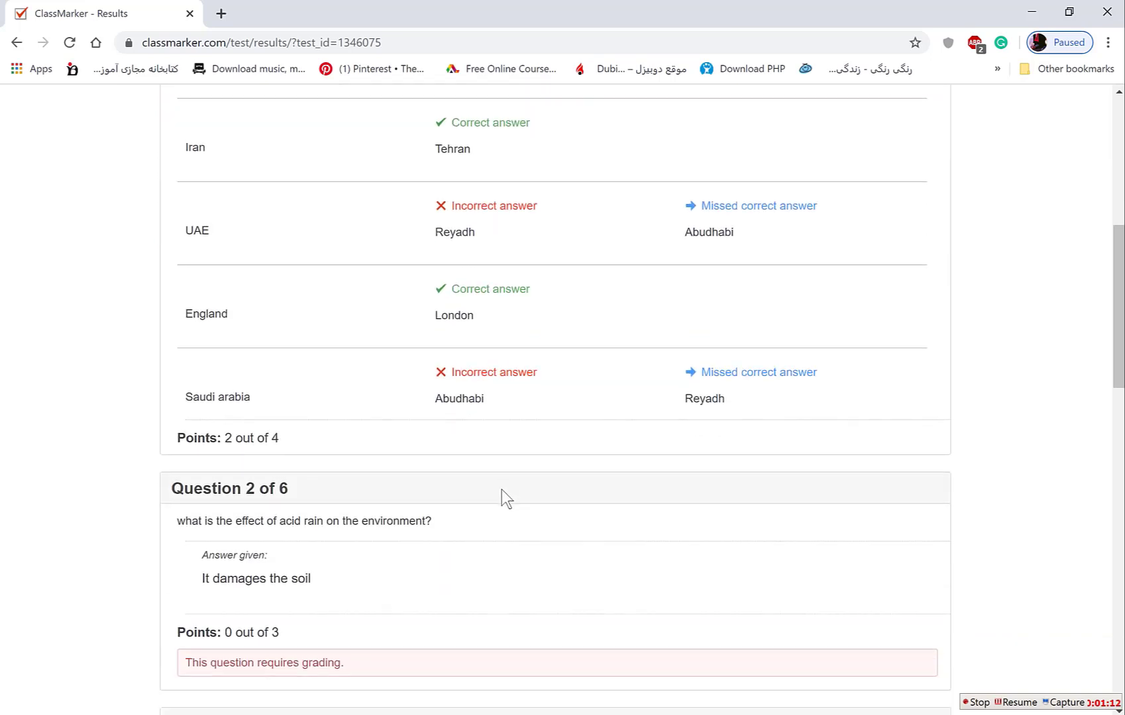
pyautogui.scroll(8, 502, 500)
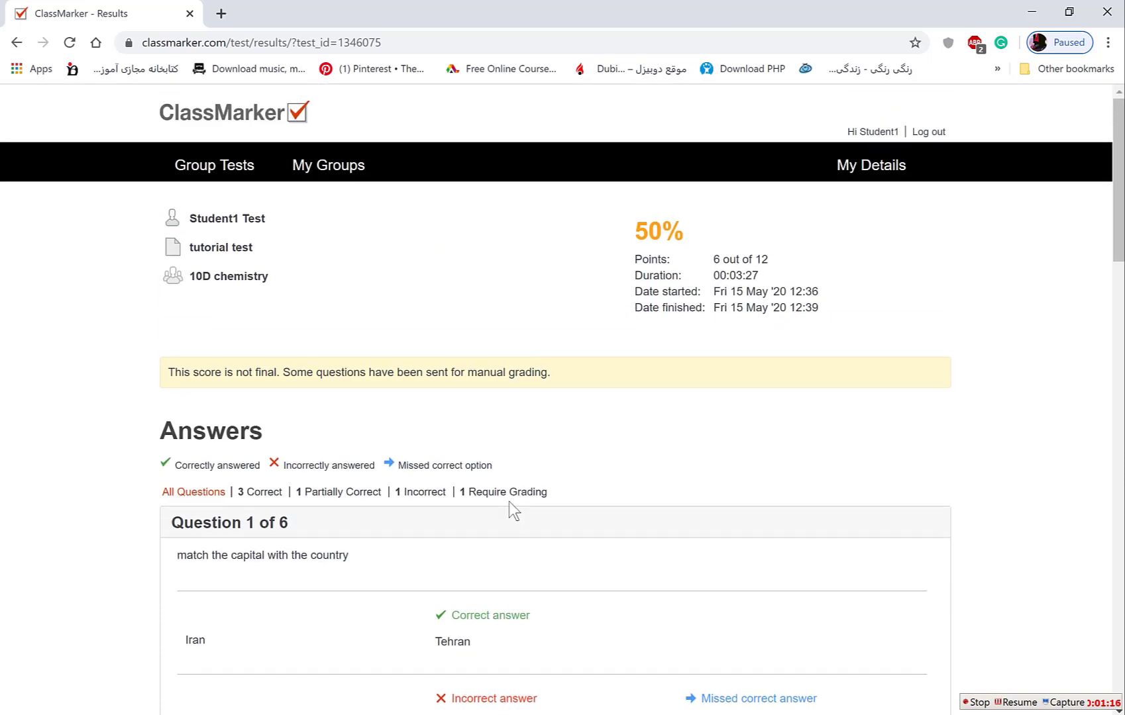
pyautogui.click(243, 169)
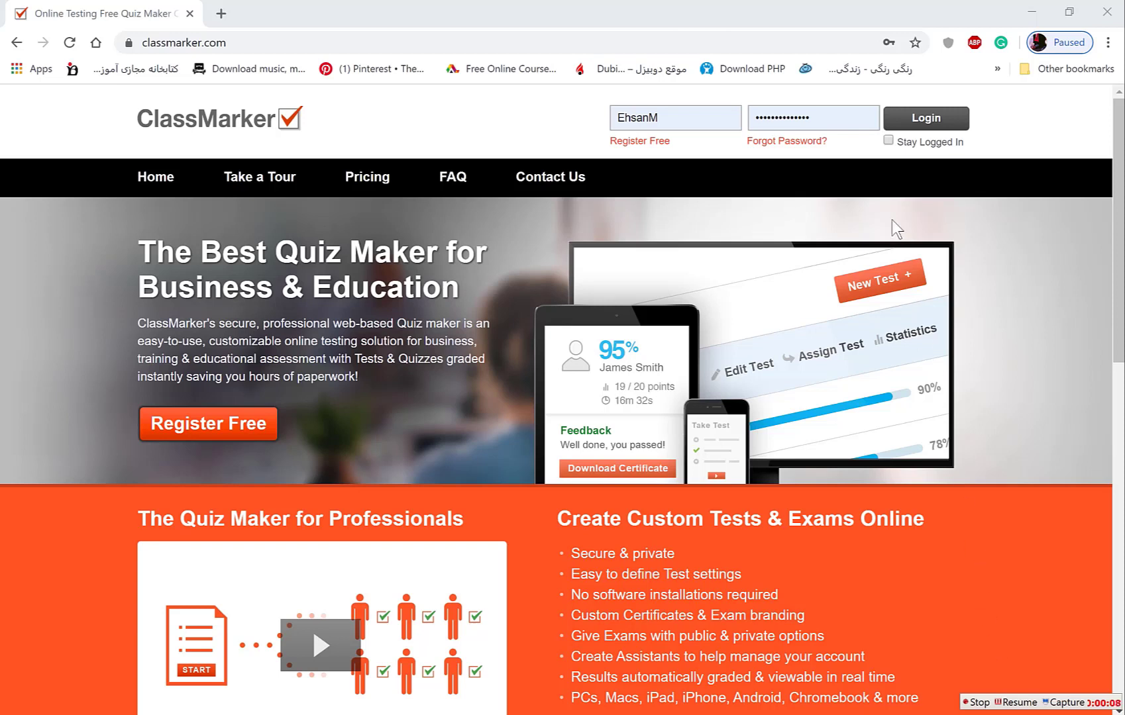
# Log in to the teacher account with the saved credentials and show the groups the tutorial test is assigned to
pyautogui.click(938, 121)
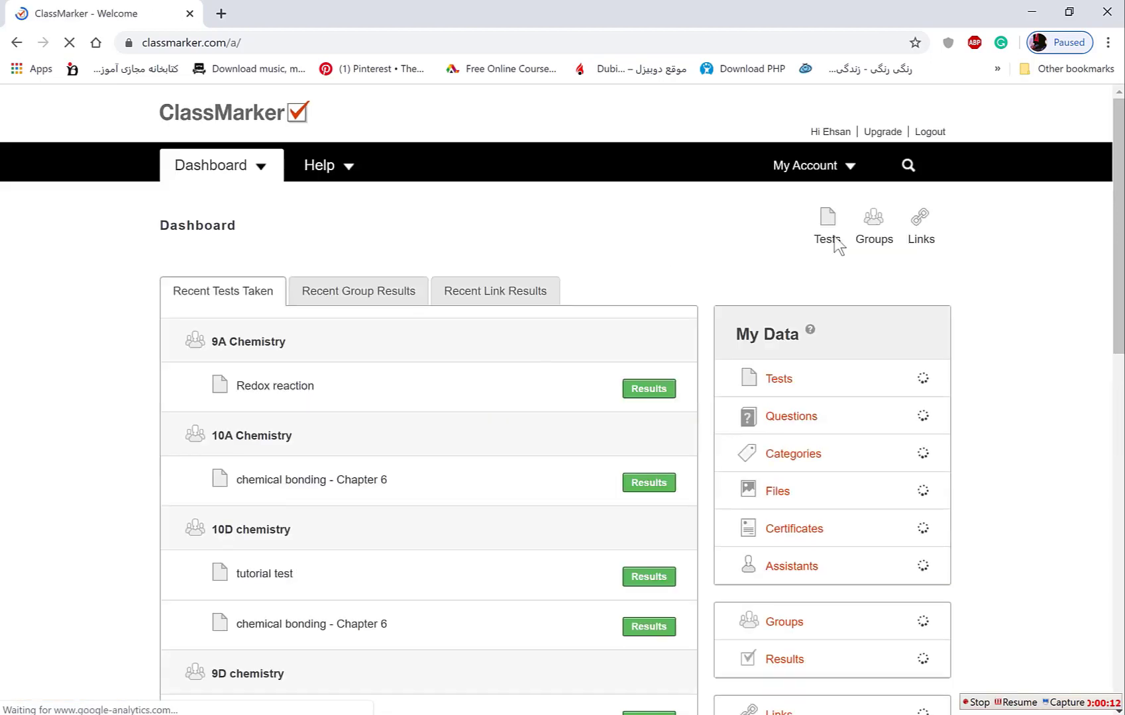
pyautogui.click(836, 239)
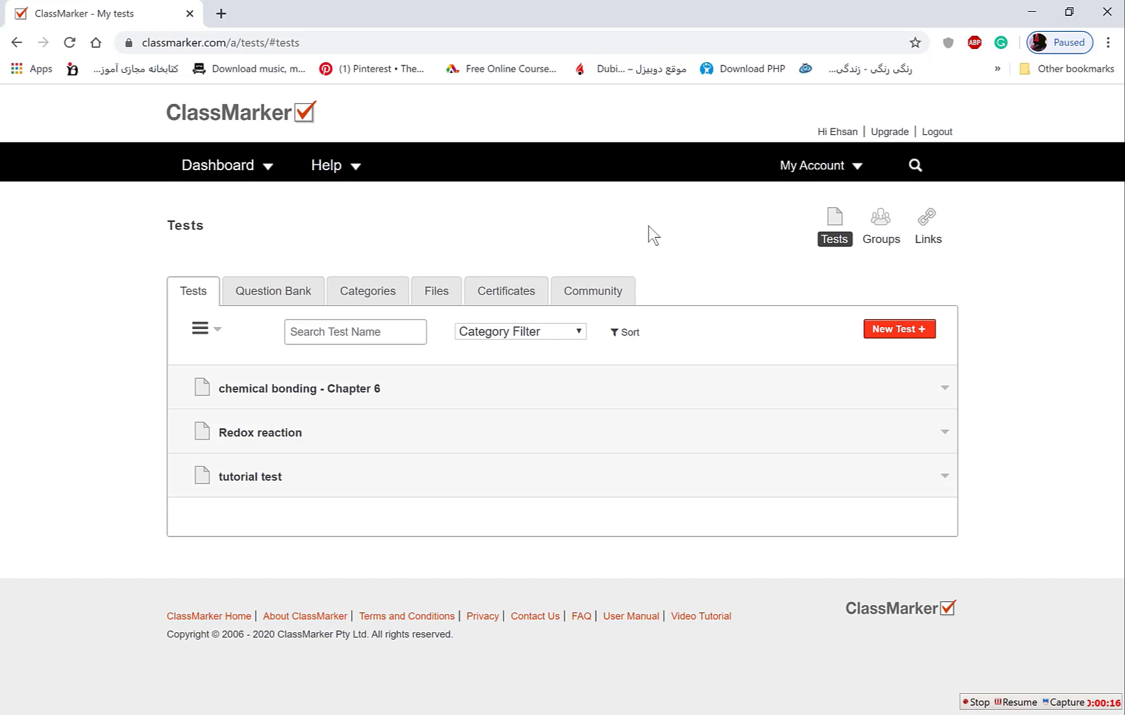
pyautogui.click(260, 482)
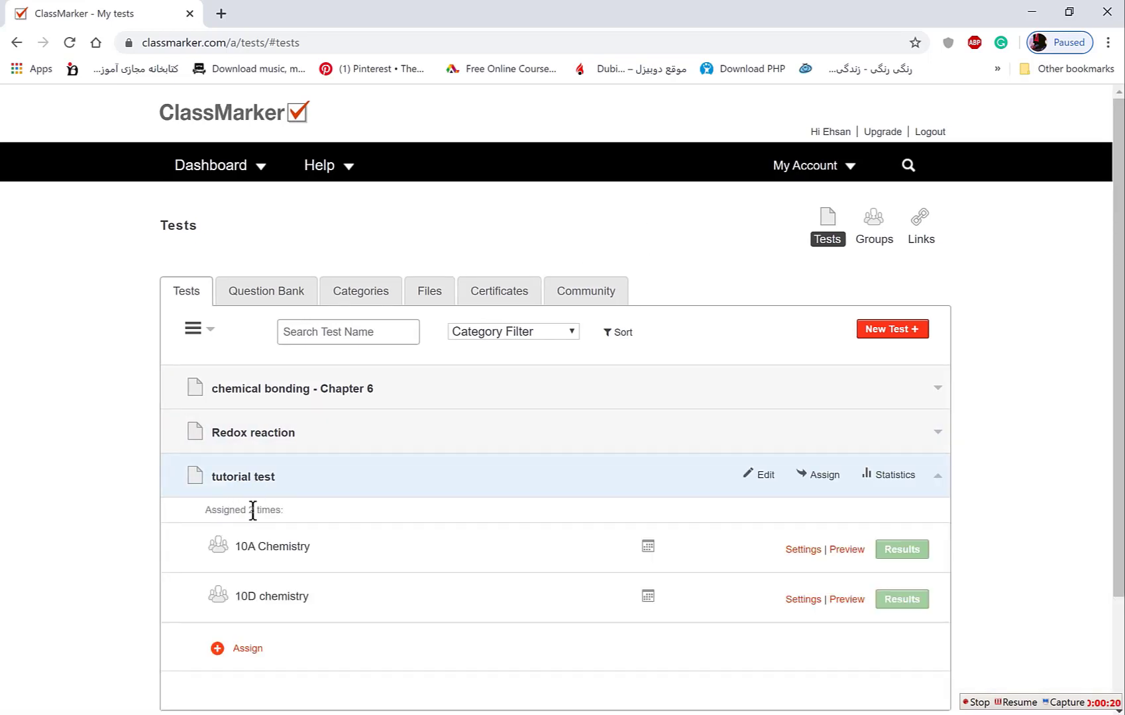
# Open the availability settings of the tutorial test assigned to the 10D chemistry group
pyautogui.scroll(-2, 268, 570)
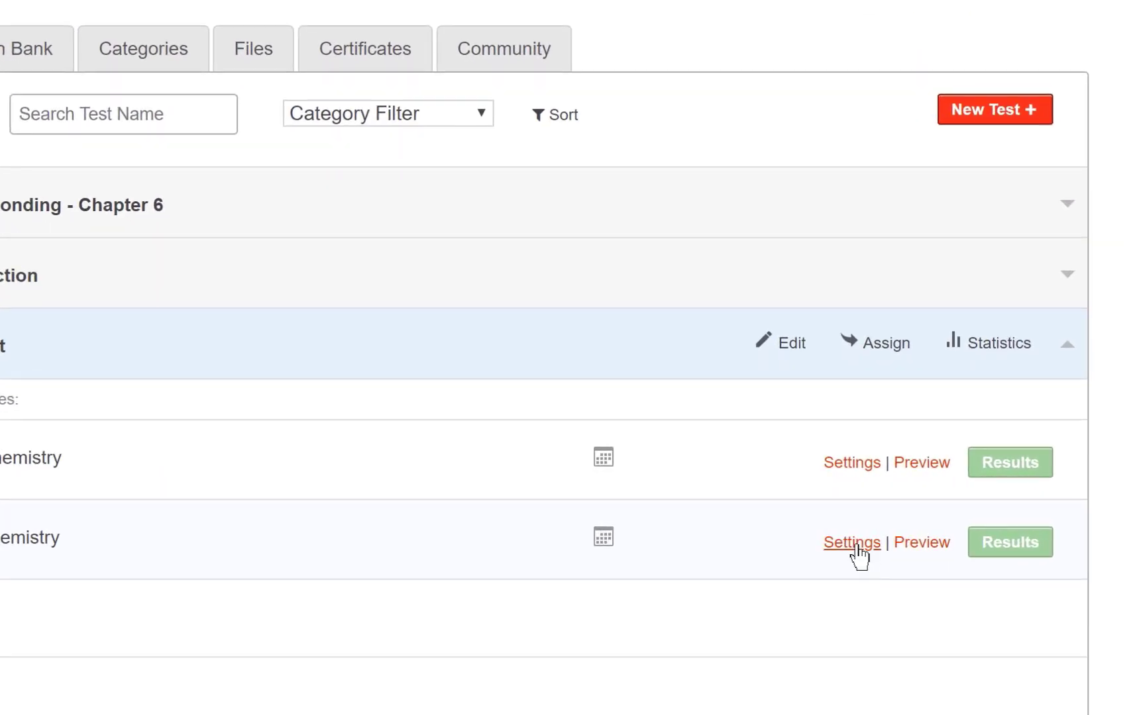
pyautogui.click(853, 543)
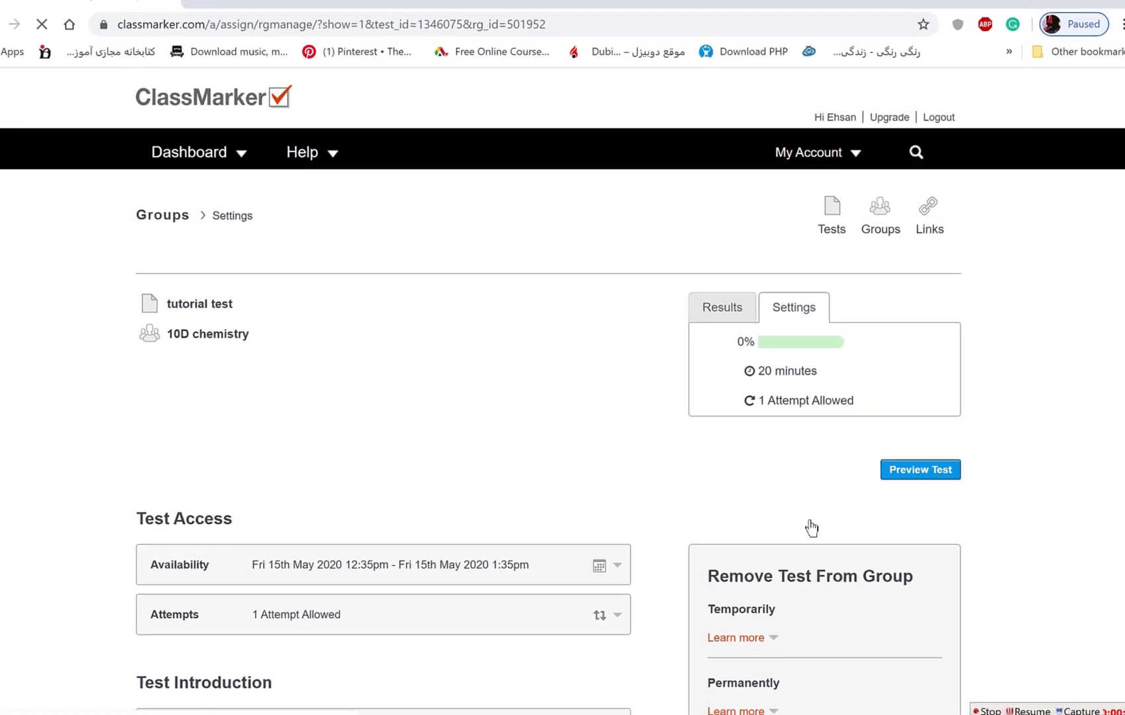
pyautogui.scroll(-3, 572, 272)
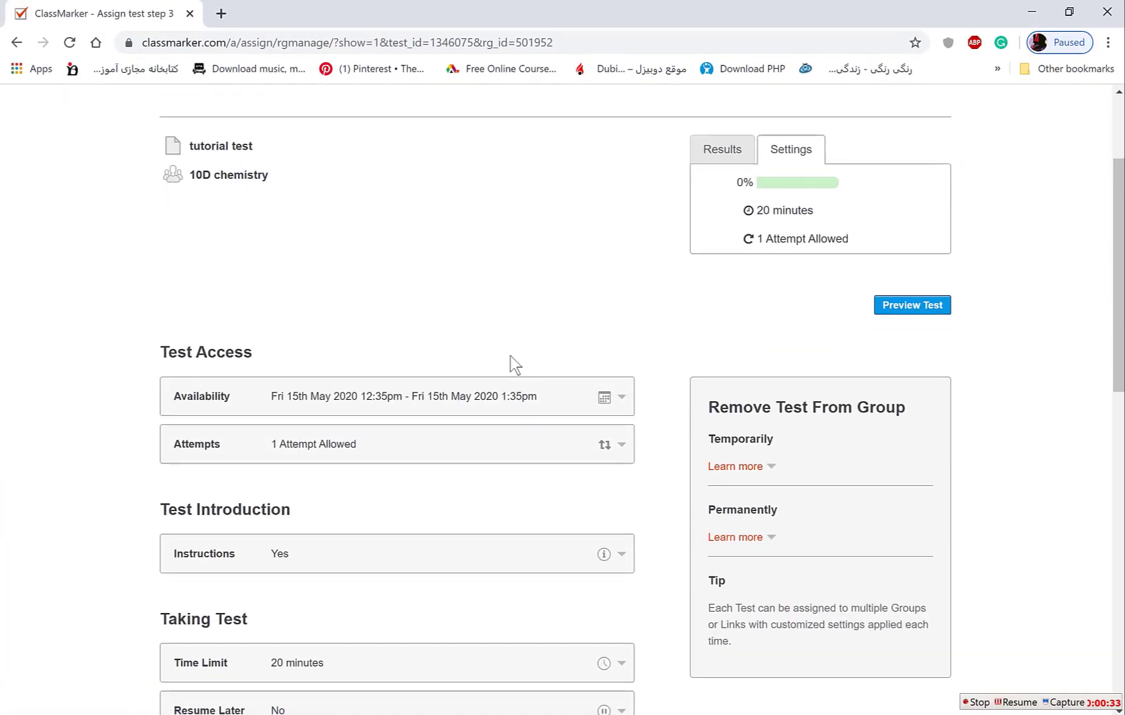
pyautogui.click(623, 400)
pyautogui.scroll(-4, 499, 447)
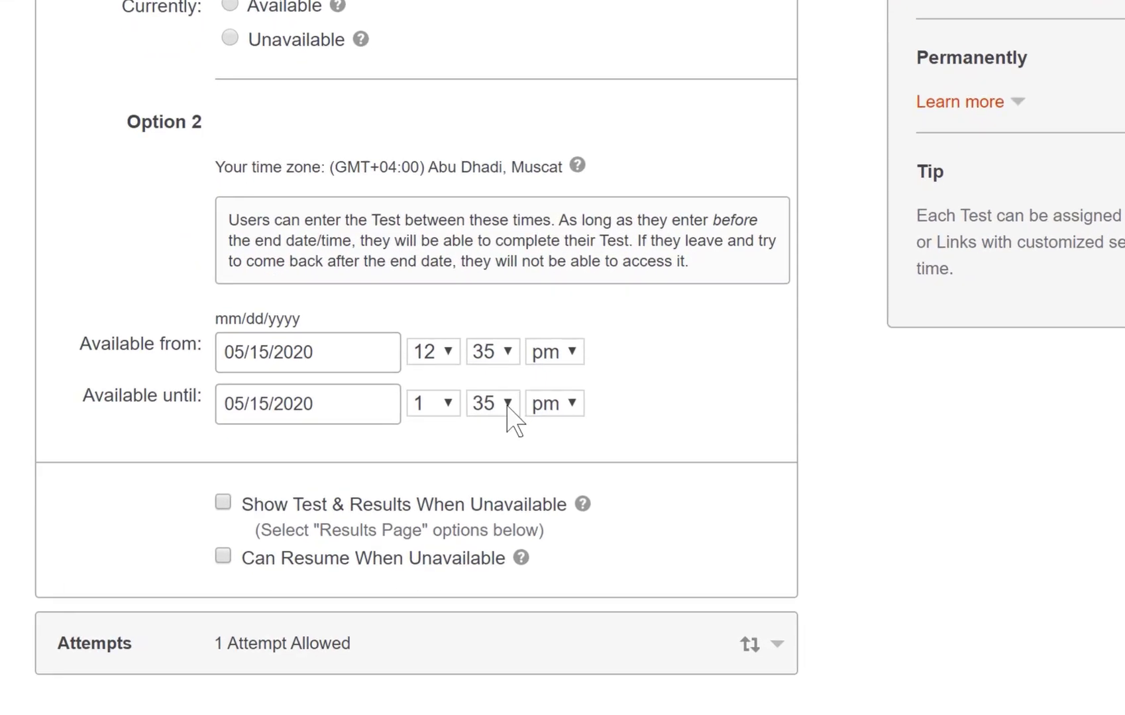
# Set the end time of the test's availability period to 12:50 pm
pyautogui.click(424, 404)
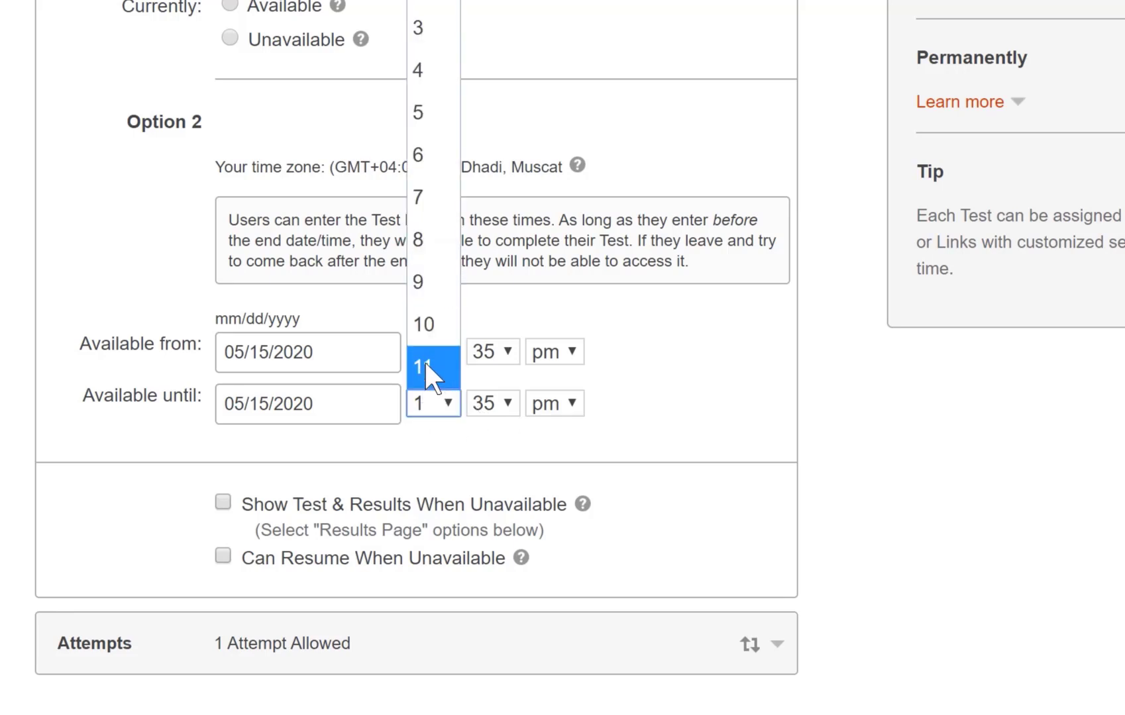
pyautogui.press('Escape')
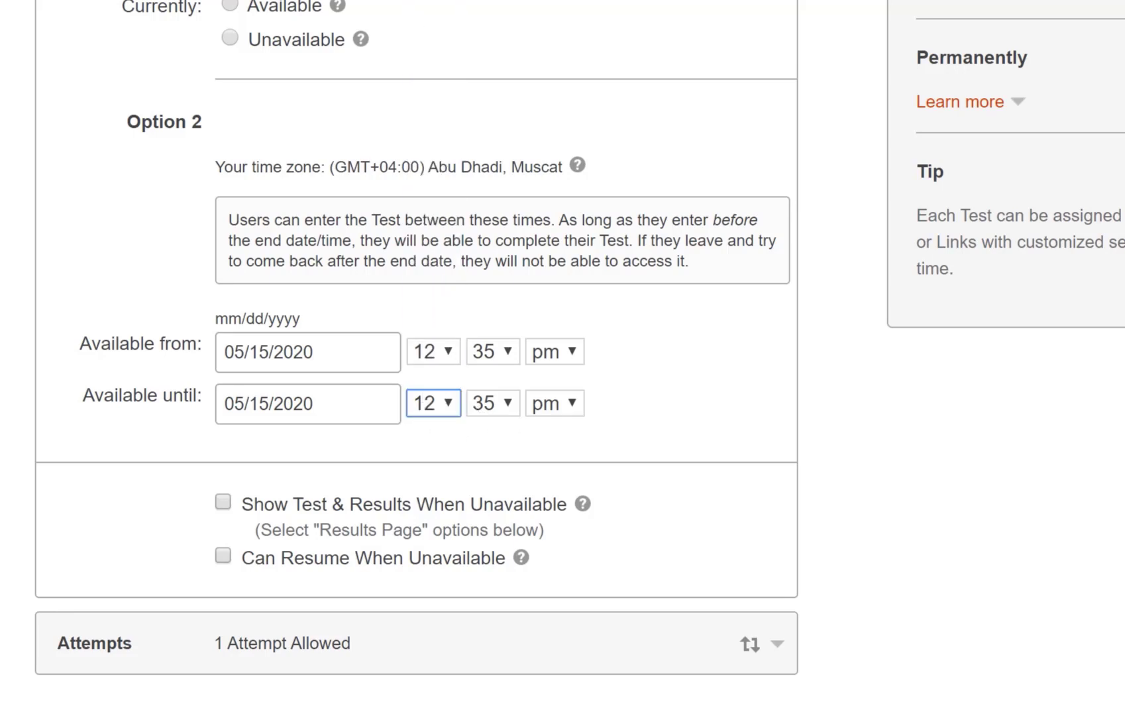
pyautogui.click(510, 407)
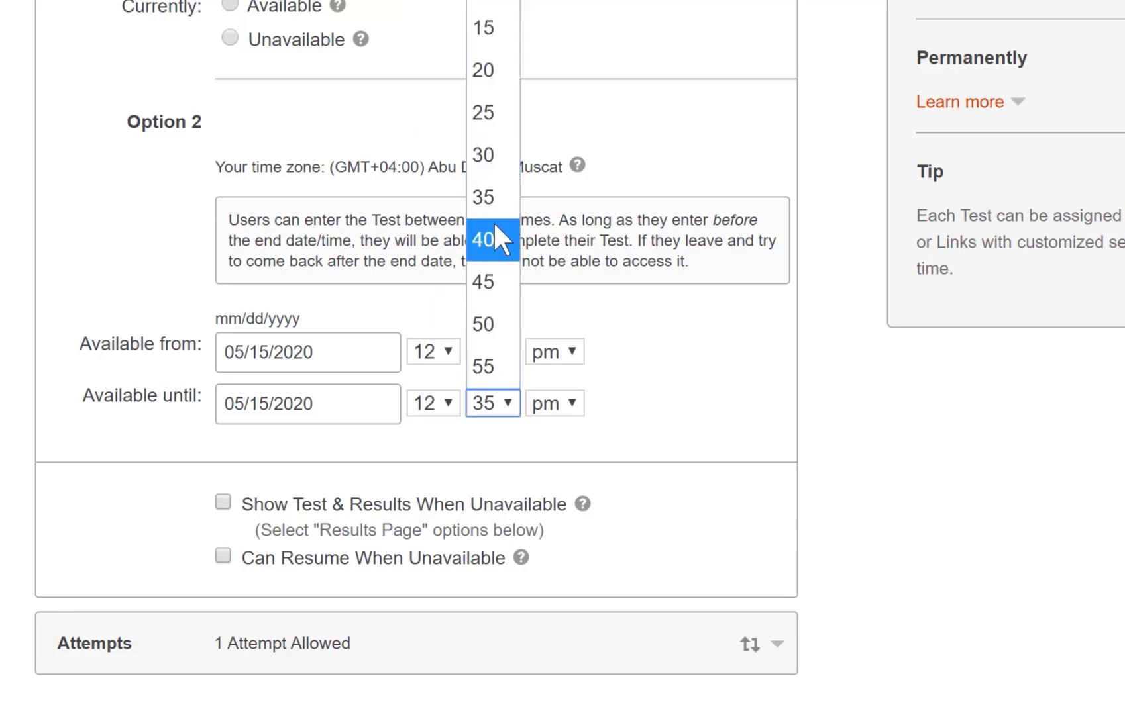
pyautogui.click(512, 324)
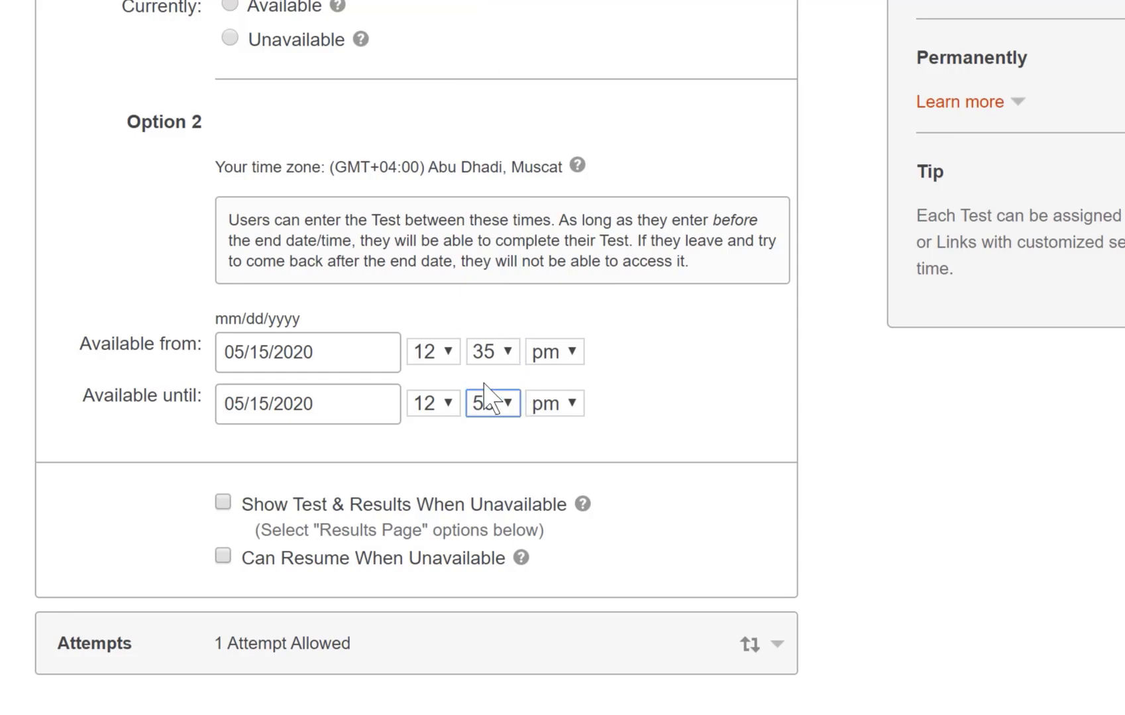
# Save the tutorial test's settings for the 10D chemistry group and review the assignment and availability notices
pyautogui.scroll(-5, 510, 424)
pyautogui.scroll(-10, 510, 425)
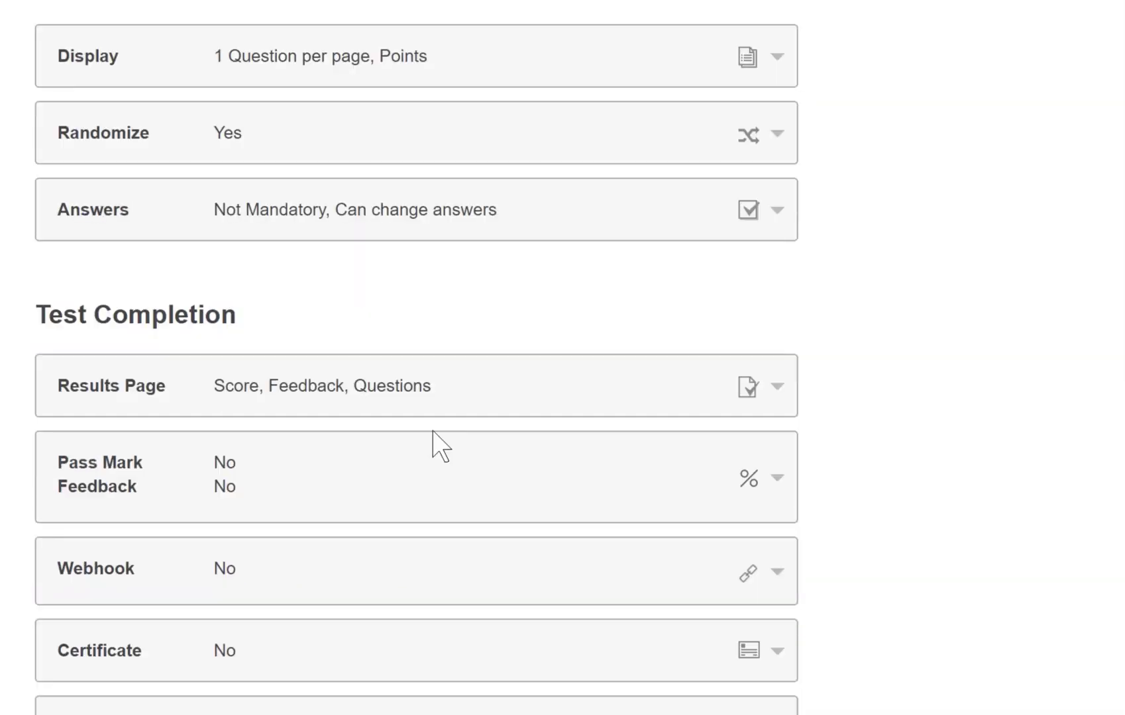
pyautogui.click(151, 505)
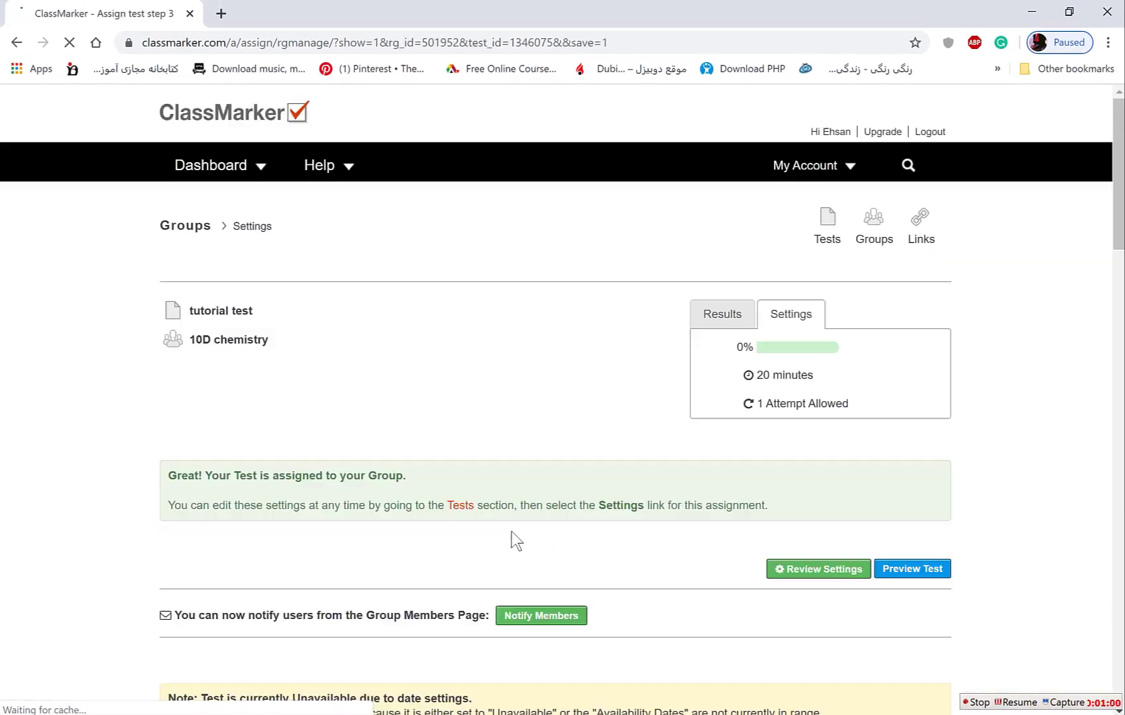
pyautogui.scroll(-3, 500, 521)
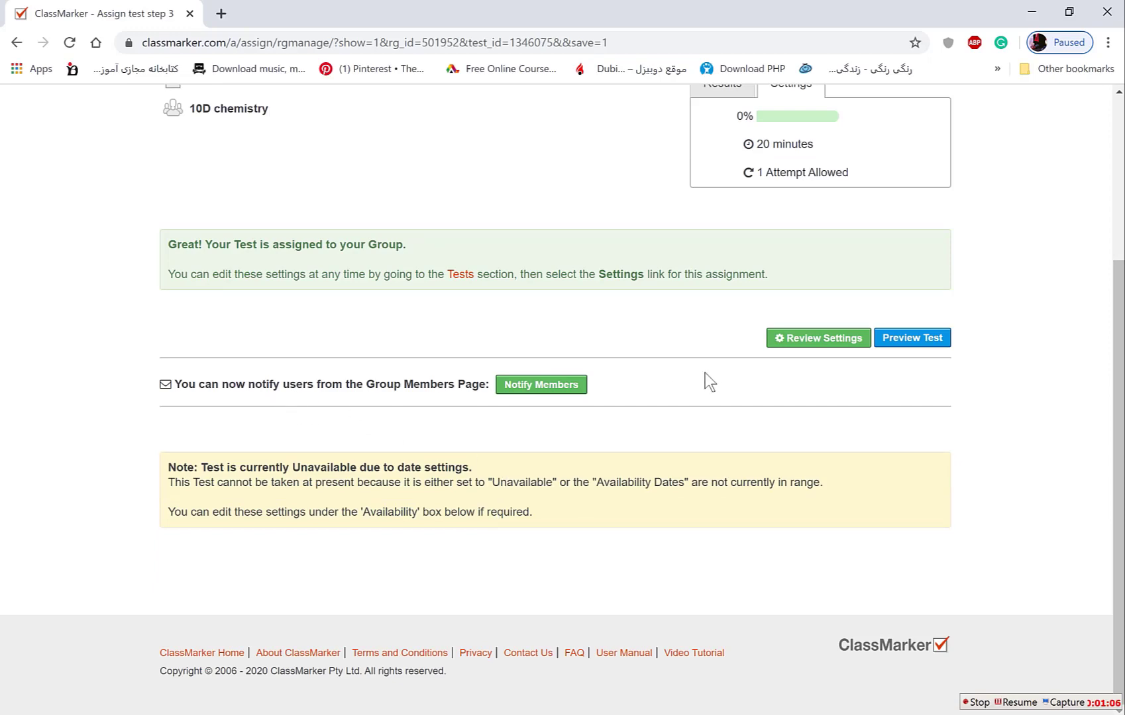
pyautogui.scroll(4, 675, 404)
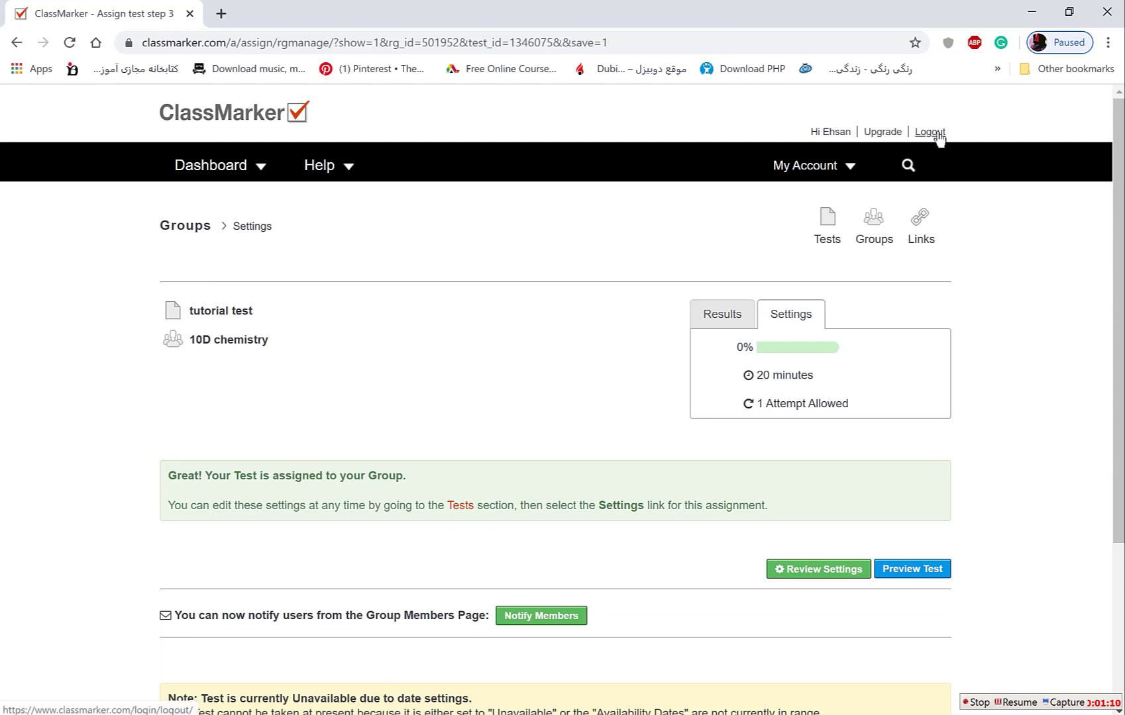
# Switch from the teacher account to the student account with its username and password, and refresh the group tests list
pyautogui.click(938, 134)
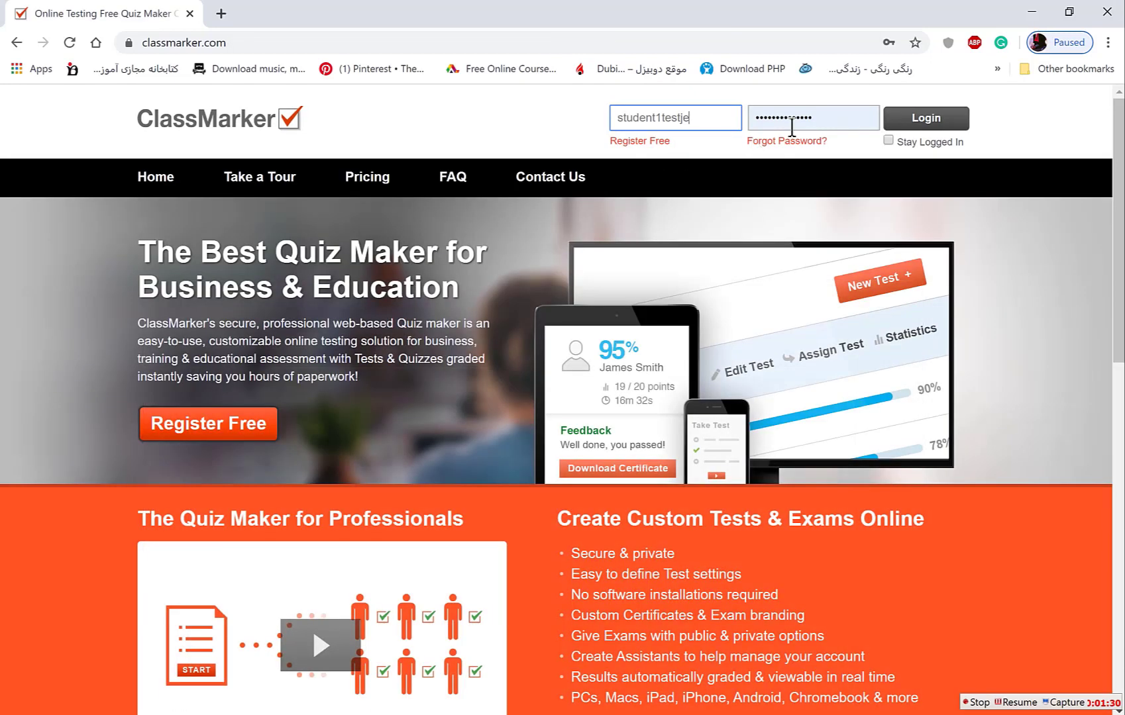
pyautogui.click(748, 119)
pyautogui.hotkey('ctrl', 'v')
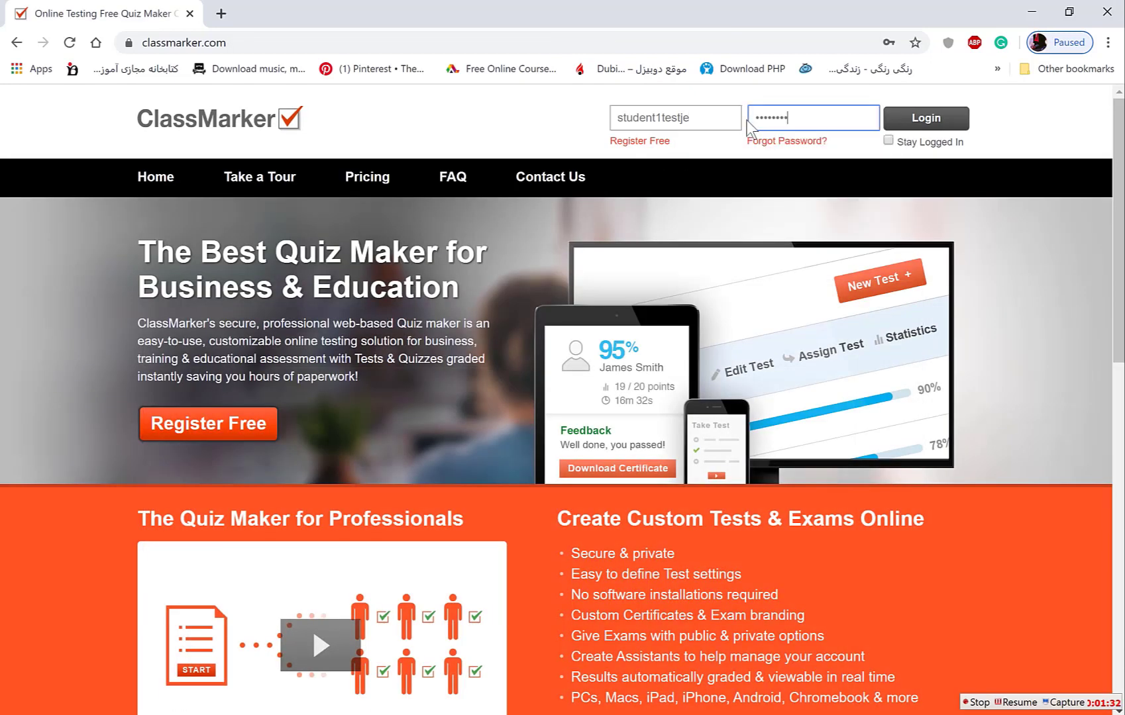
pyautogui.click(922, 125)
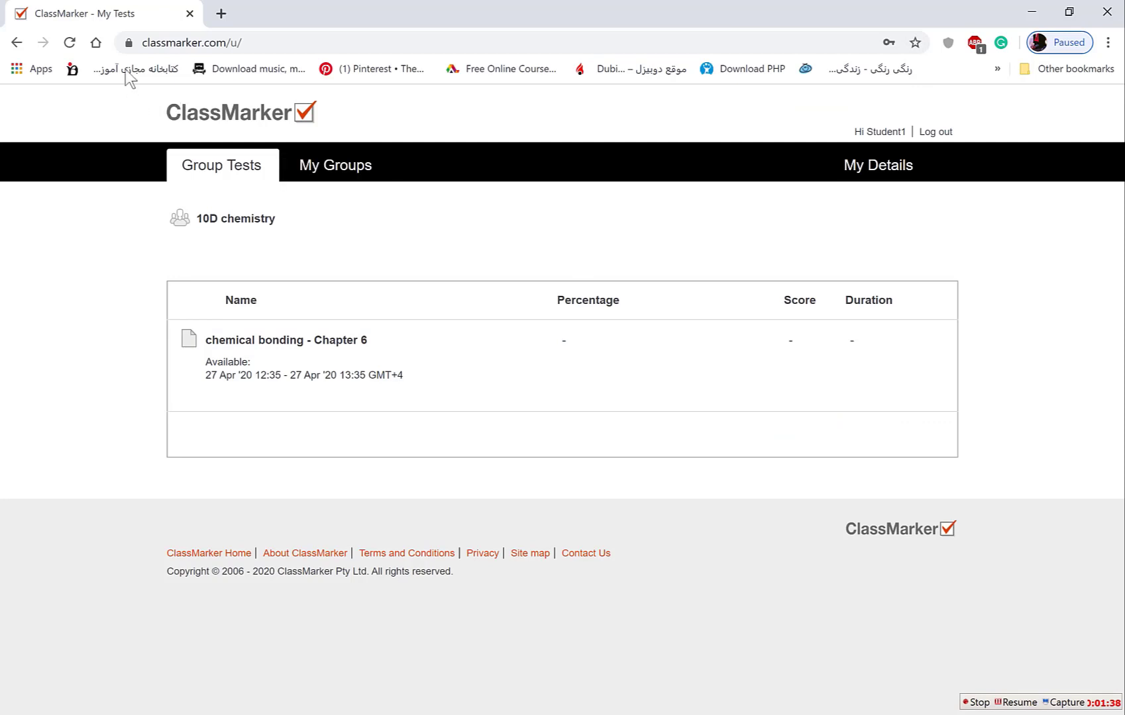
pyautogui.click(69, 43)
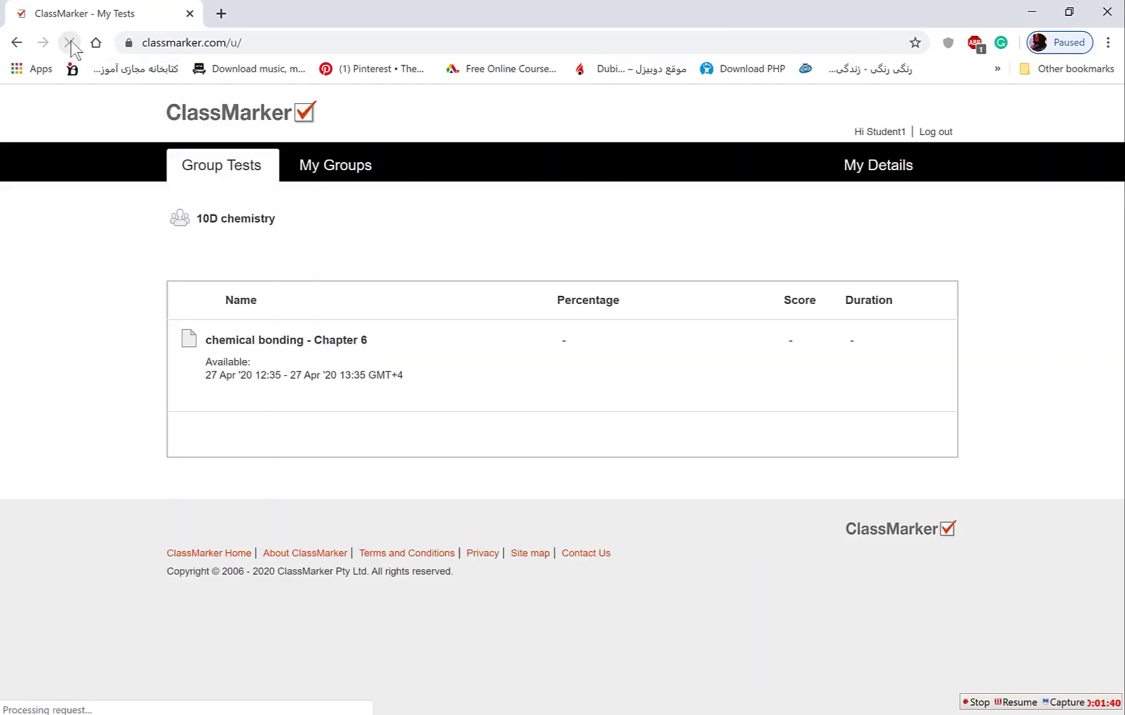